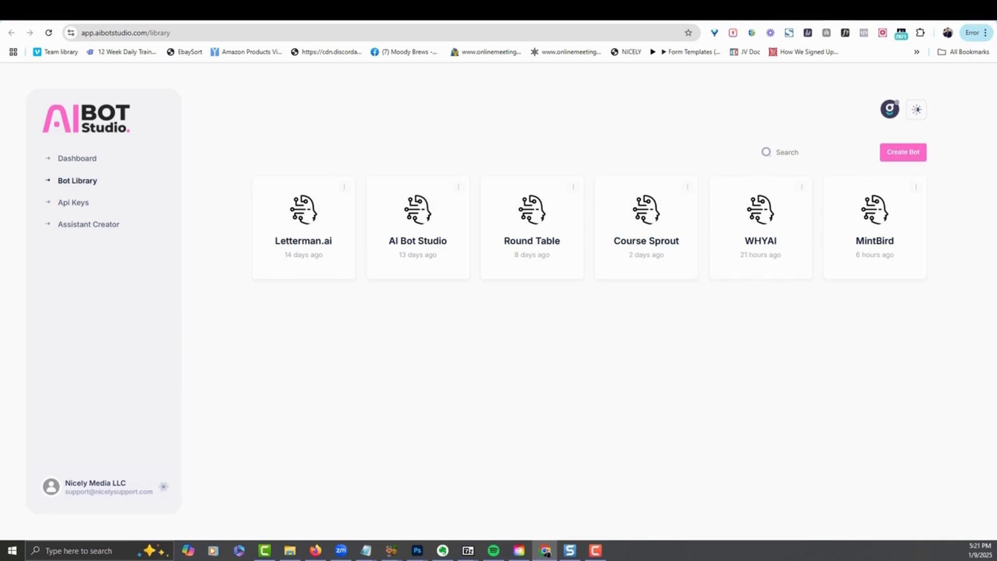
# - Create a bot named "Goat Offer" with the description "Goat Offer" and save it
pyautogui.click(896, 154)
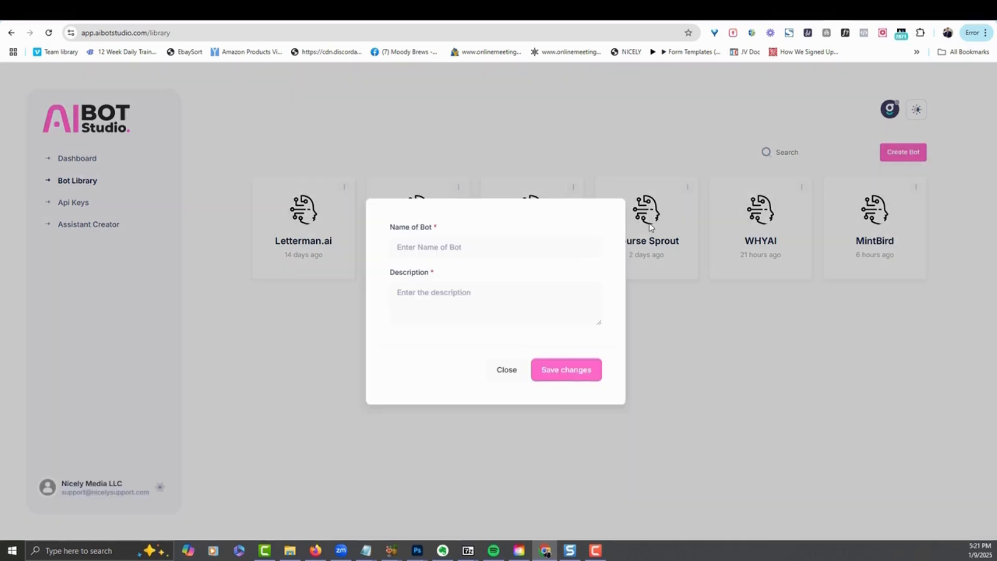
pyautogui.click(470, 245)
pyautogui.write('Goat Offer')
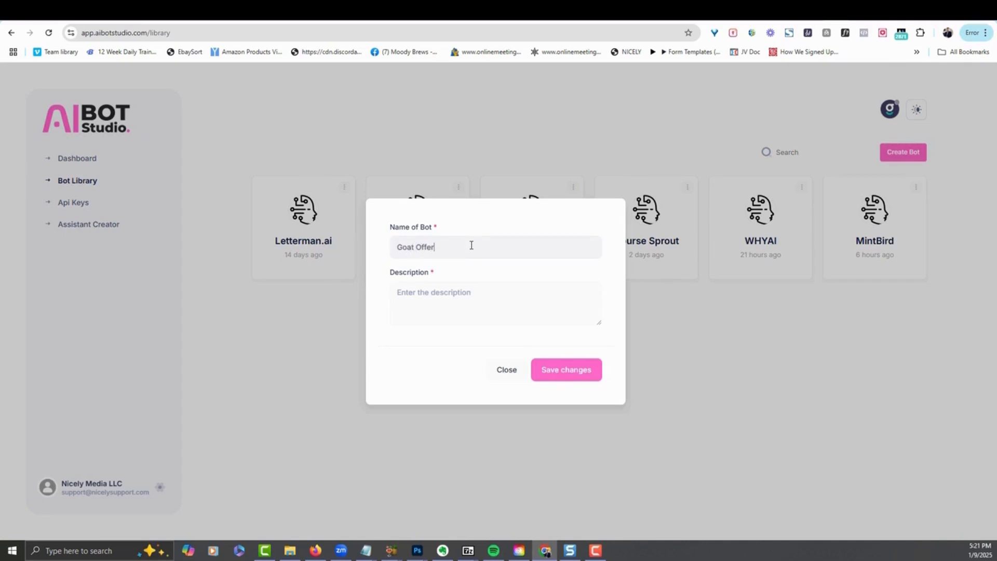
pyautogui.hotkey('ctrl', 'a')
pyautogui.hotkey('ctrl', 'c')
pyautogui.click(469, 298)
pyautogui.hotkey('ctrl', 'v')
pyautogui.click(569, 376)
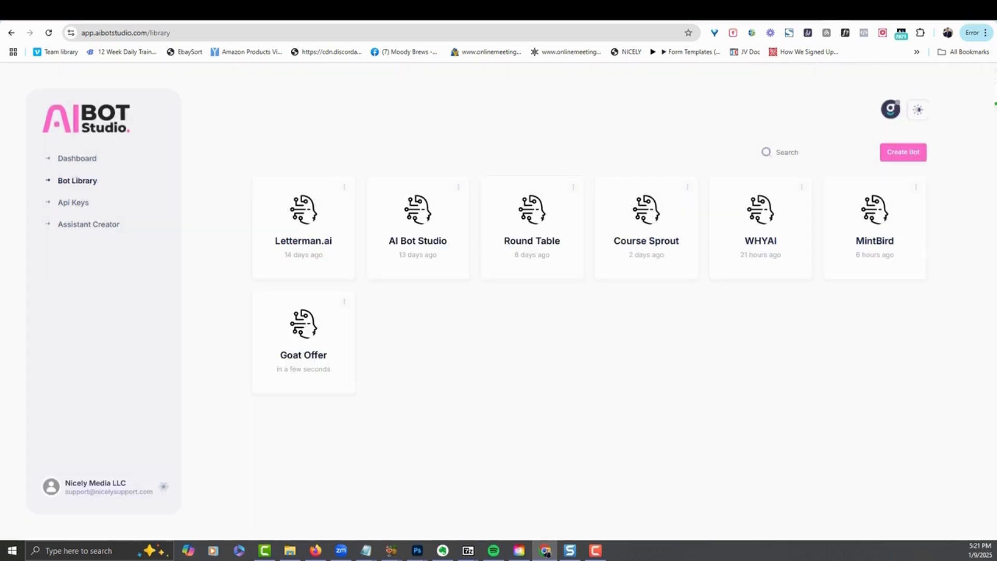
# - Open the Goat Offer bot for editing and set its chatbot headline to "The Goat Offer"
pyautogui.click(345, 301)
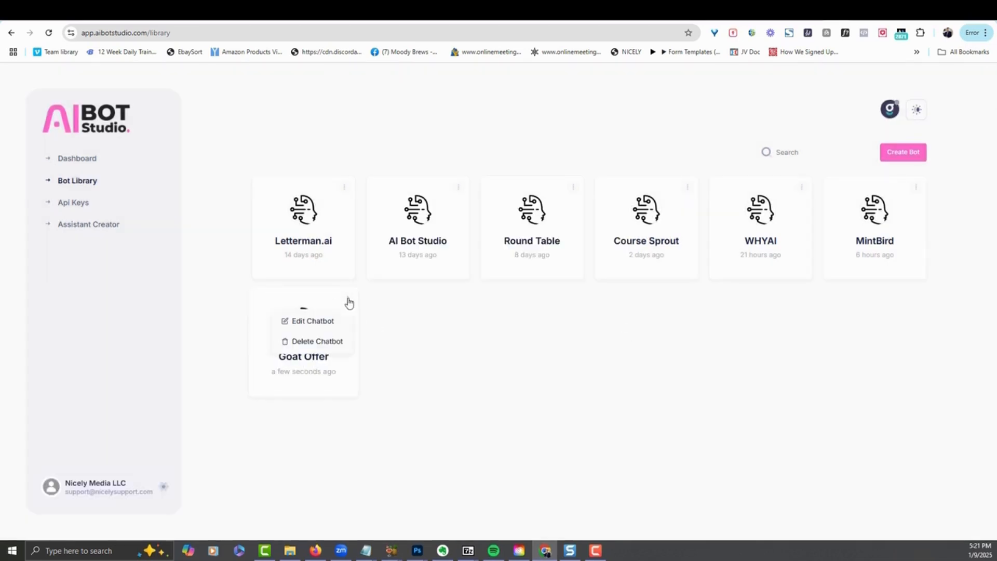
pyautogui.click(312, 321)
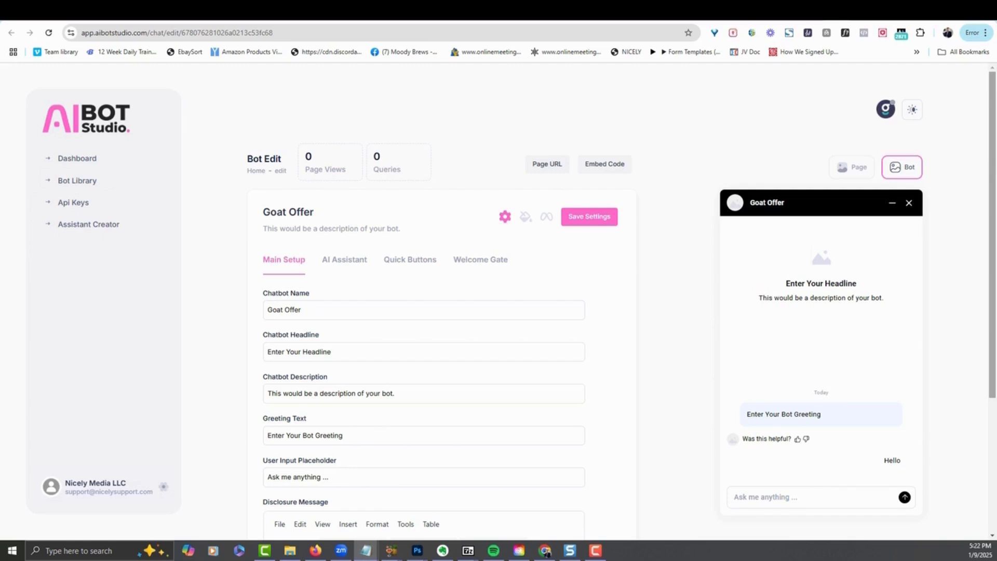
pyautogui.tripleClick(369, 356)
pyautogui.write('The Goat Offer')
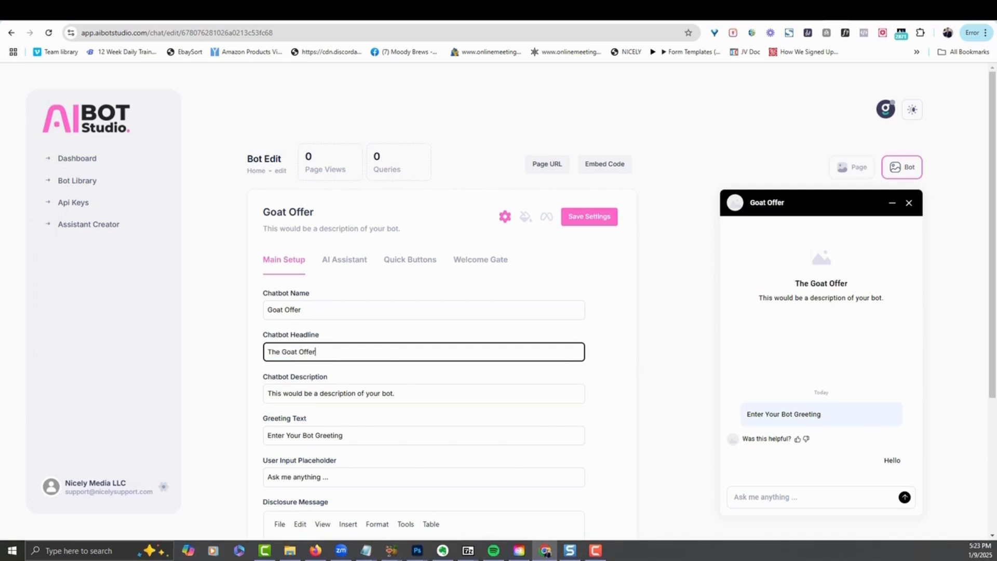
# - Replace the chatbot description with "Here to help you with the Goat Offer", copied from the prepared notes
pyautogui.hotkey('alt', 'Tab')
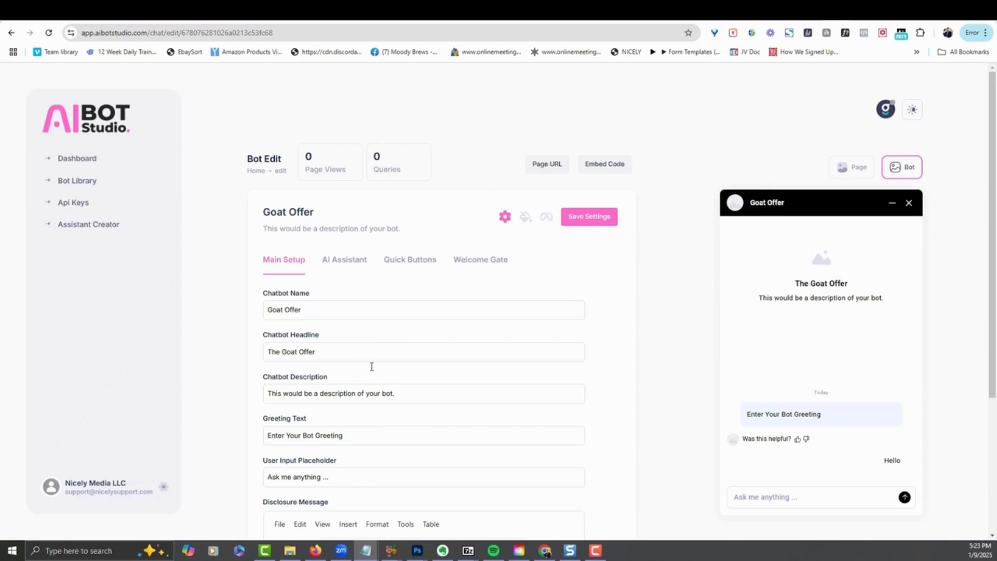
pyautogui.moveTo(411, 399); pyautogui.dragTo(221, 407)
pyautogui.hotkey('ctrl', 'v')
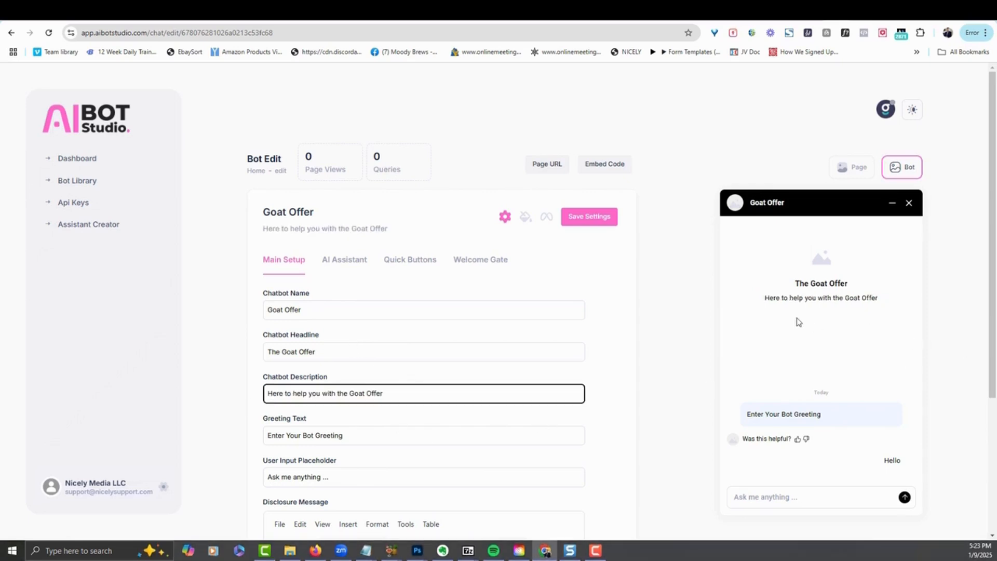
# - Replace the greeting text with "Welcome to the Goat Offer" from the prepared notes and save the bot's settings
pyautogui.hotkey('alt', 'Tab')
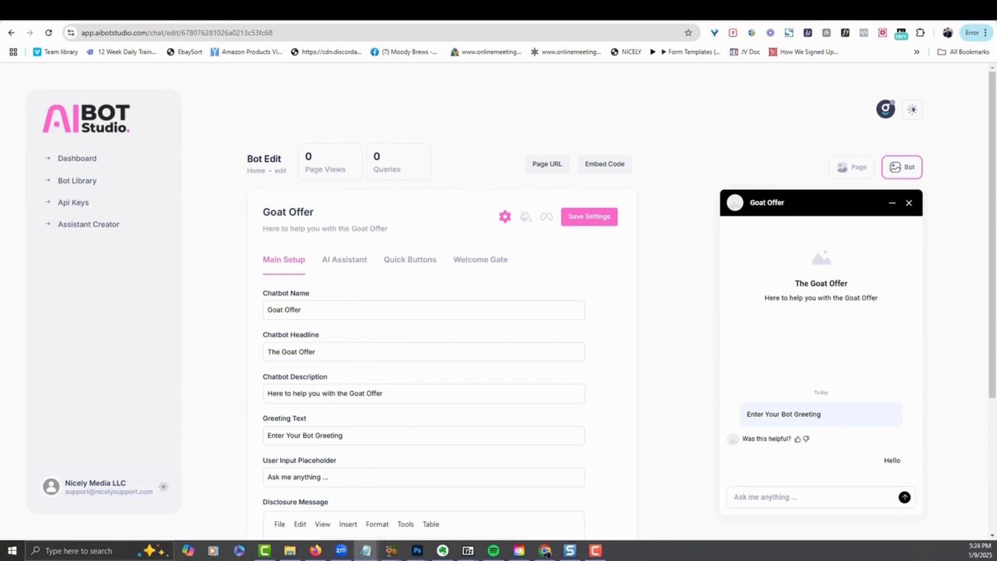
pyautogui.moveTo(402, 435); pyautogui.dragTo(247, 447)
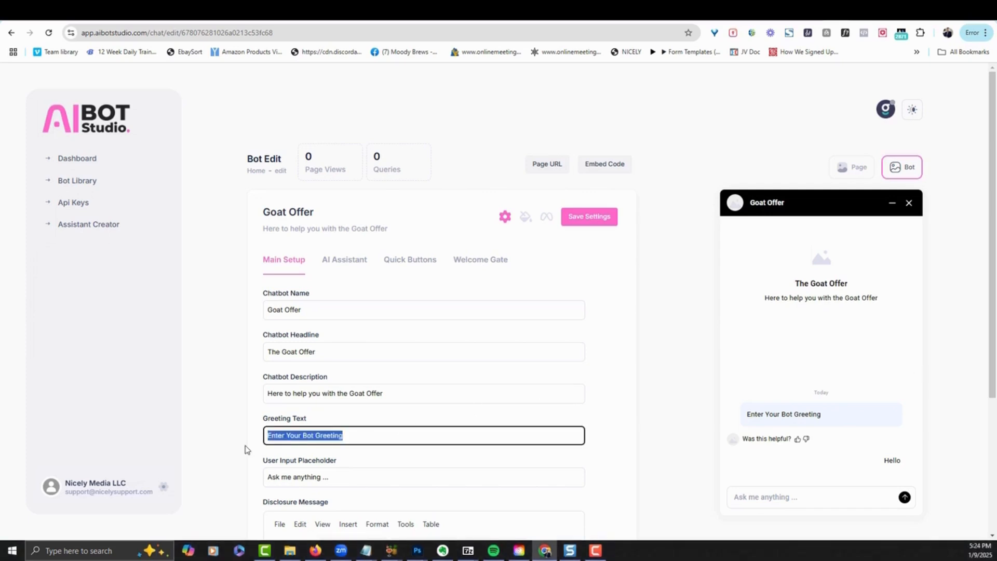
pyautogui.hotkey('ctrl', 'v')
pyautogui.moveTo(992, 290); pyautogui.dragTo(993, 359)
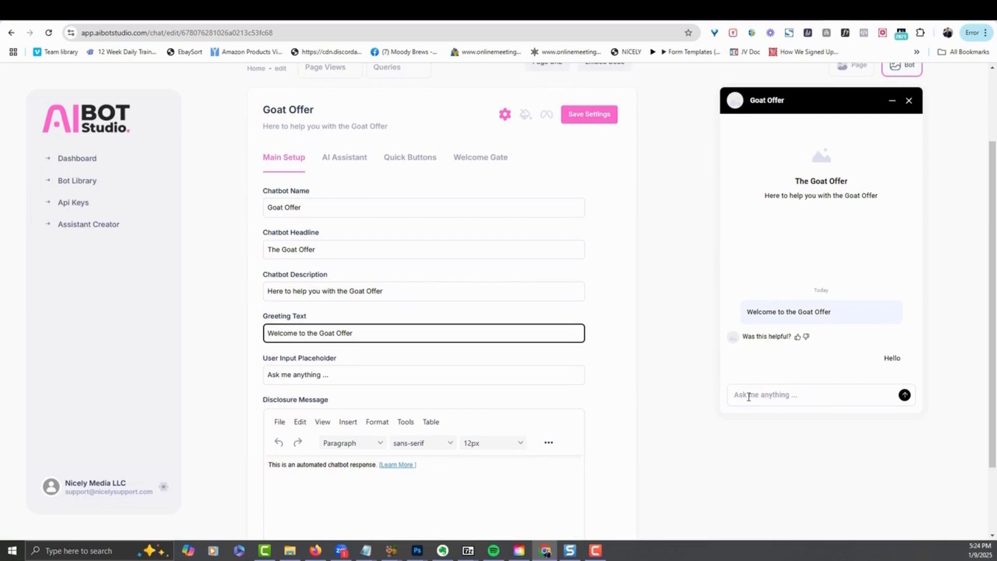
pyautogui.click(595, 119)
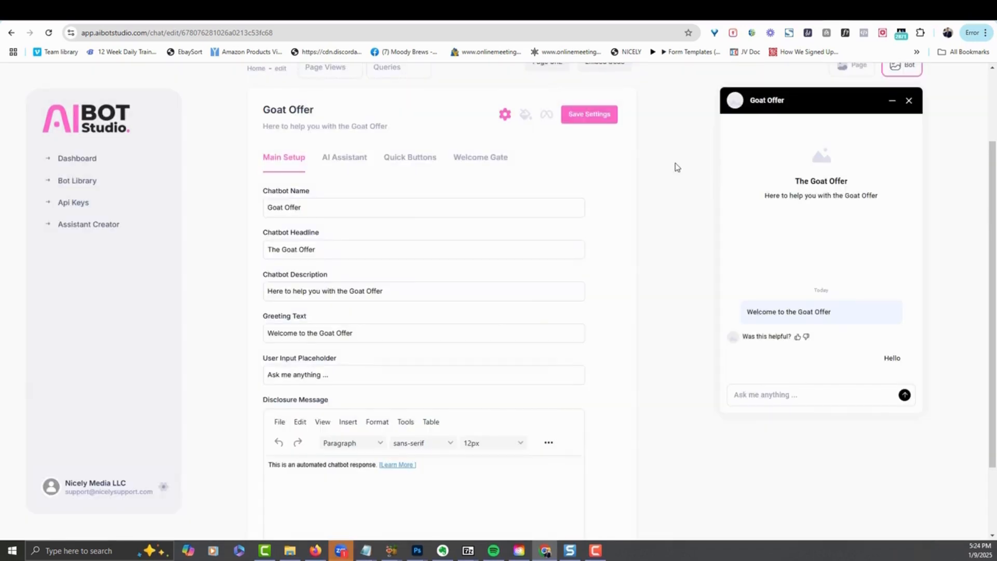
# - Set the bot's AI assistant to use the My Api Key OpenAI account and review the existing assistants offered
pyautogui.scroll(2, 982, 141)
pyautogui.scroll(1, 982, 141)
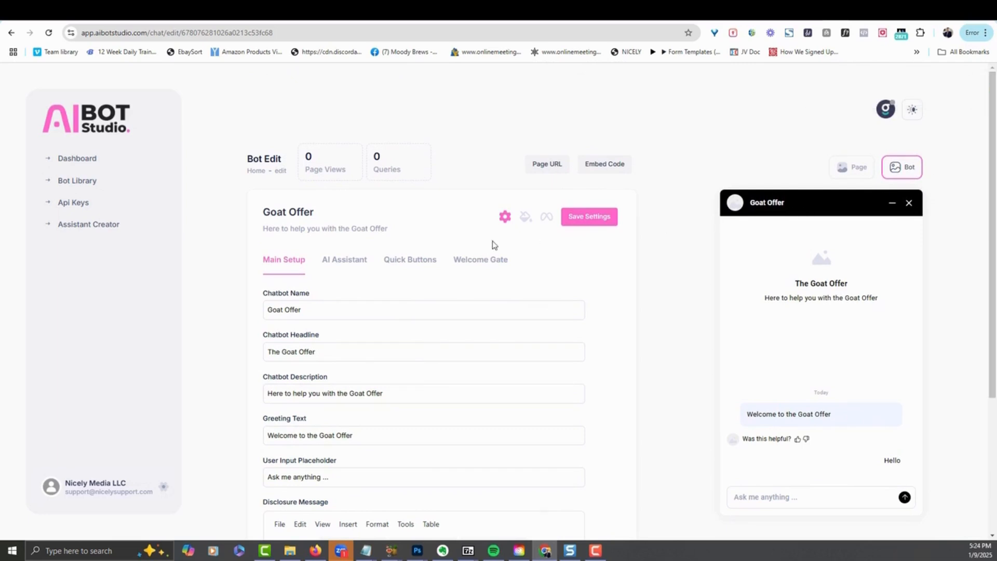
pyautogui.click(347, 262)
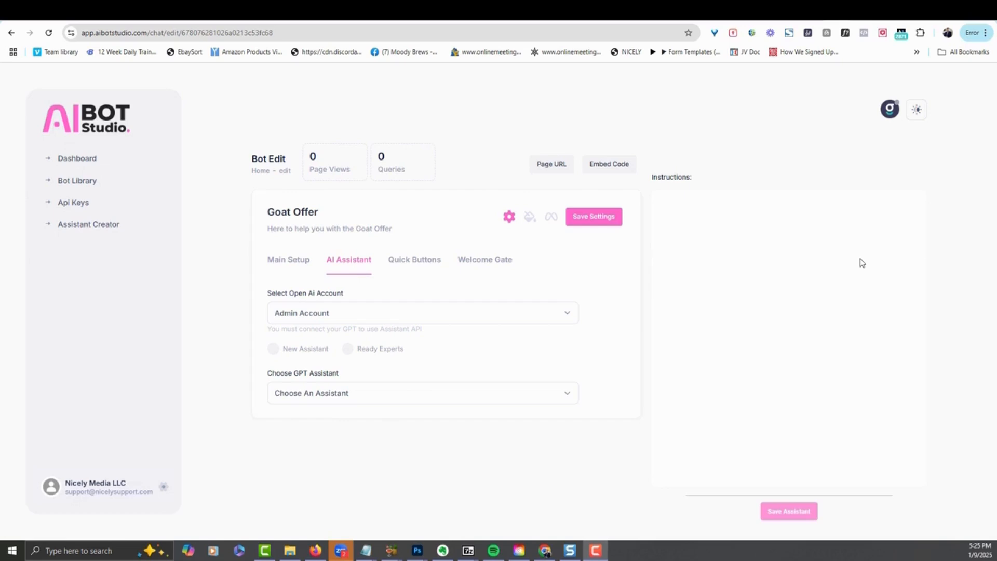
pyautogui.click(493, 317)
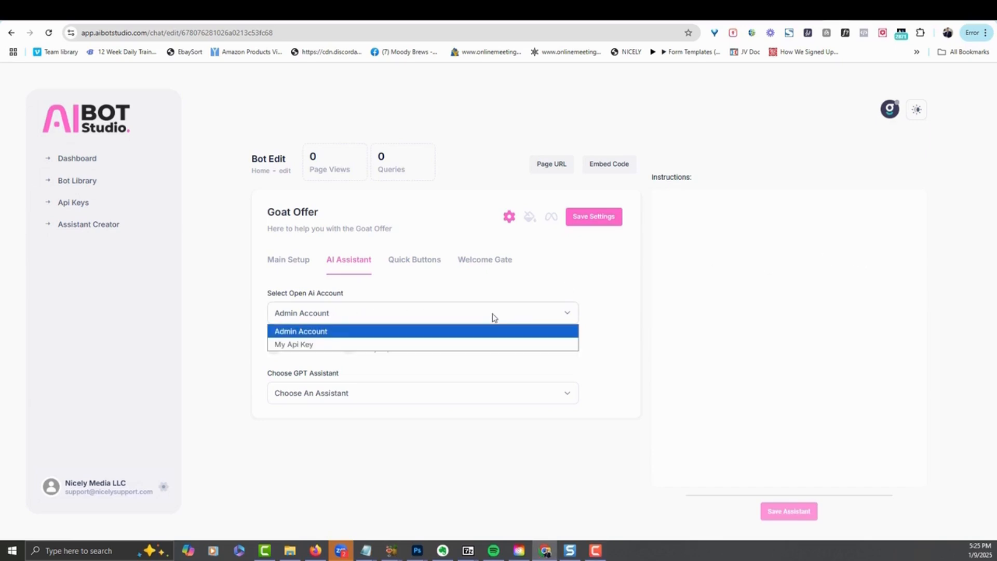
pyautogui.click(475, 346)
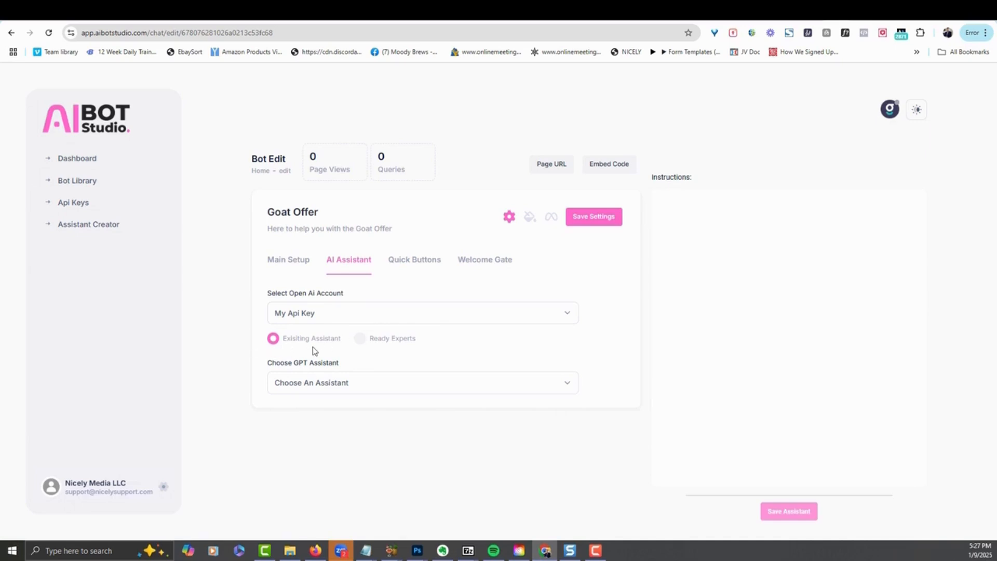
pyautogui.click(349, 383)
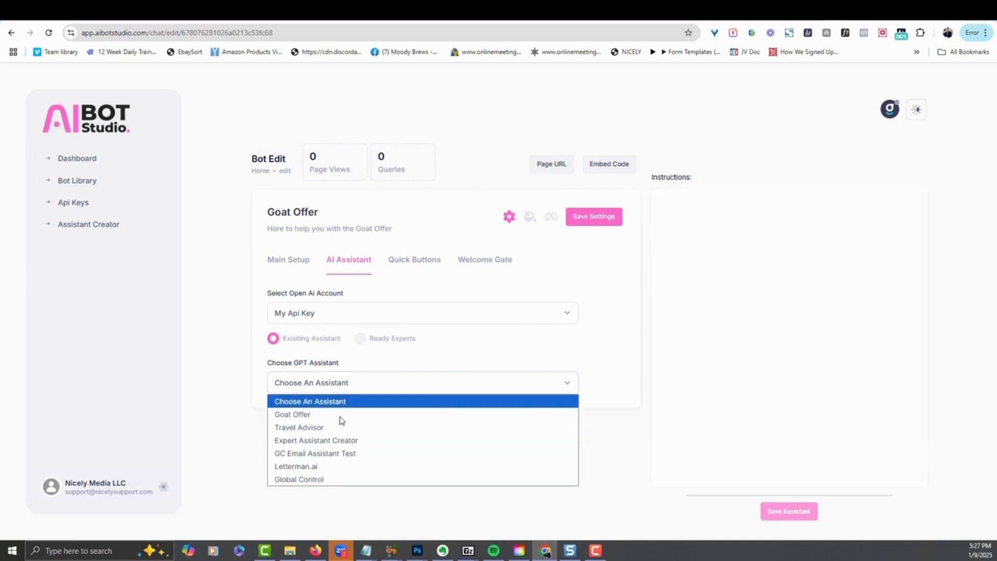
pyautogui.click(223, 447)
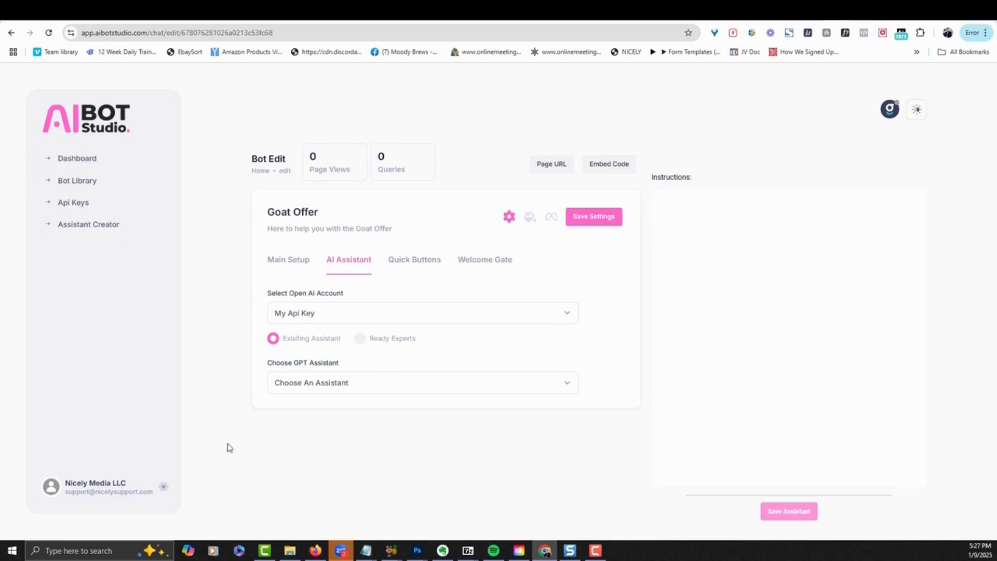
# - Switch to Ready Experts, review the GPT models, and choose Customer Support Trainer in the Business and Entrepreneurship category
pyautogui.click(362, 340)
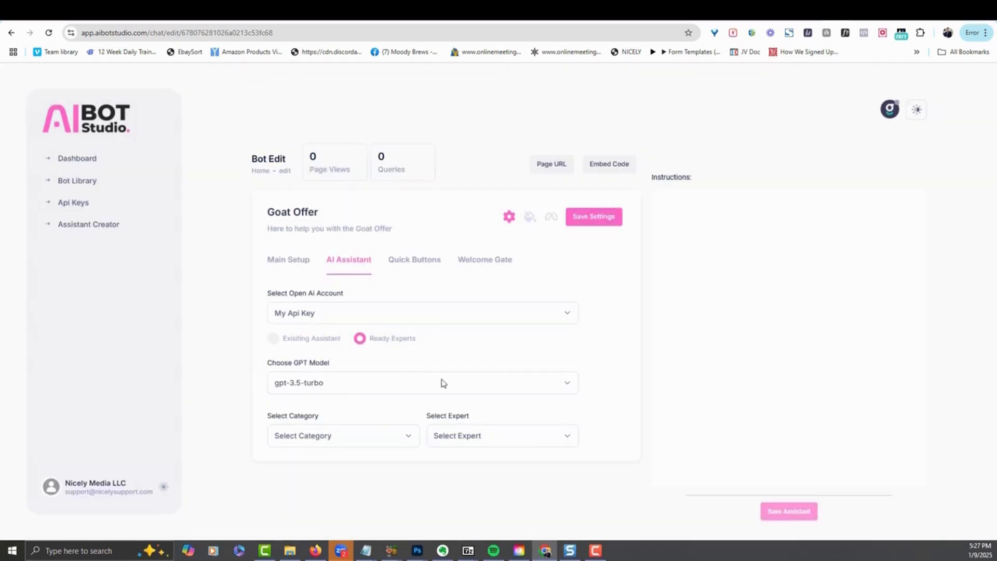
pyautogui.click(348, 384)
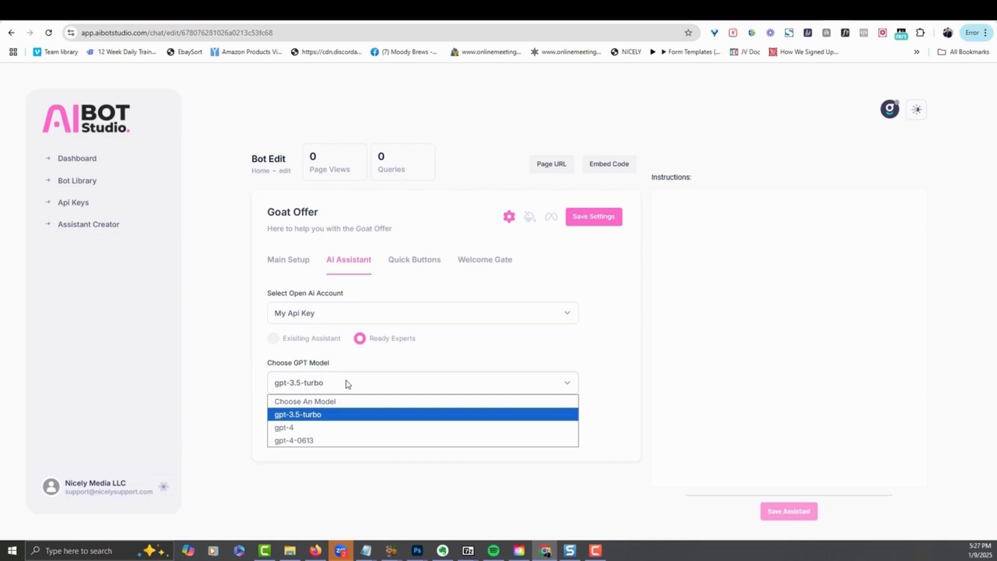
pyautogui.click(246, 382)
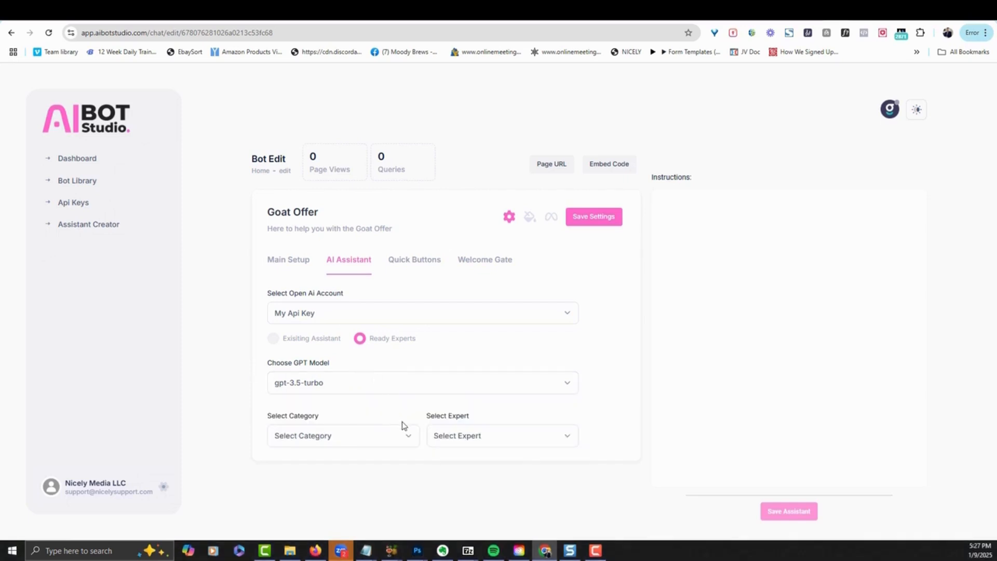
pyautogui.click(409, 438)
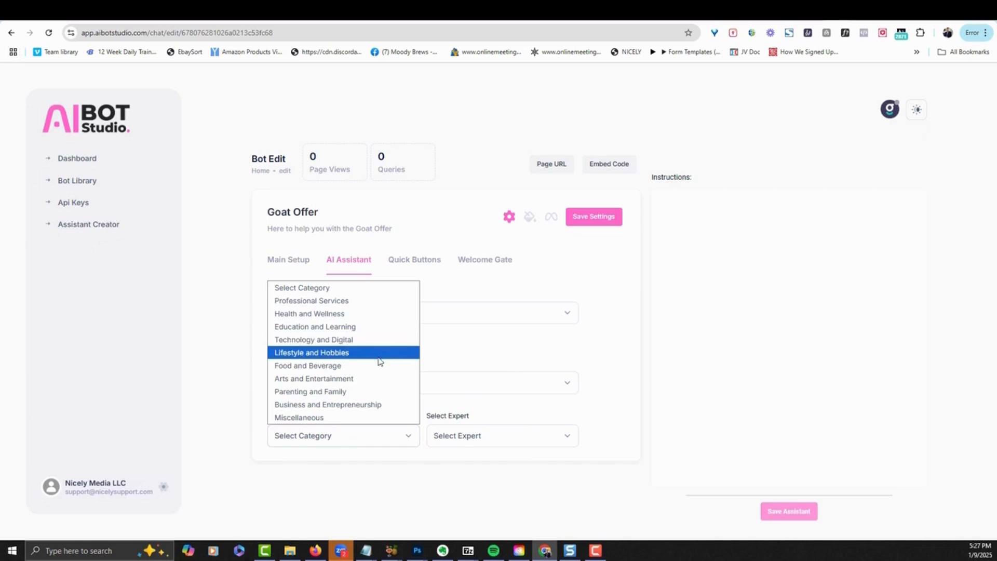
pyautogui.click(362, 405)
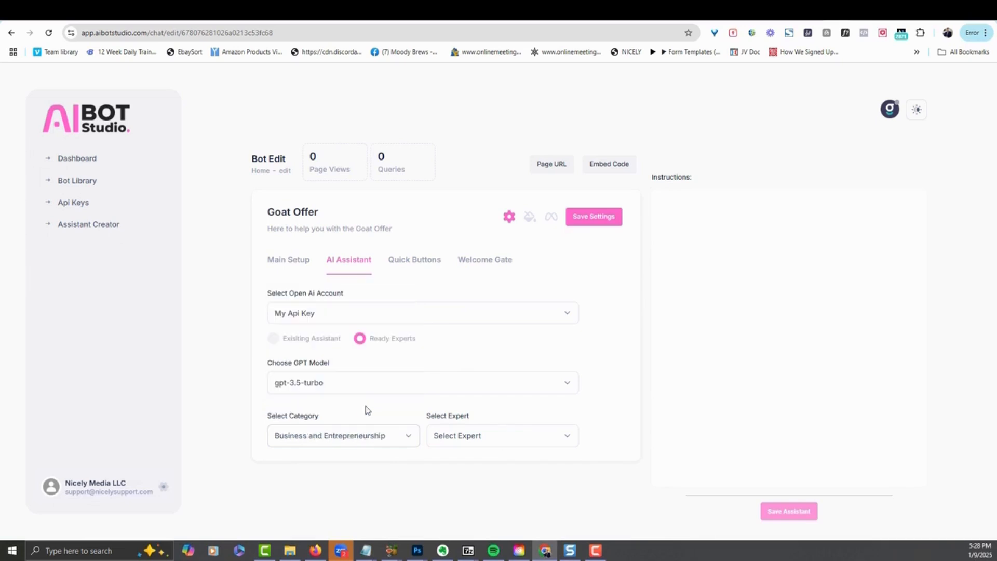
pyautogui.click(569, 436)
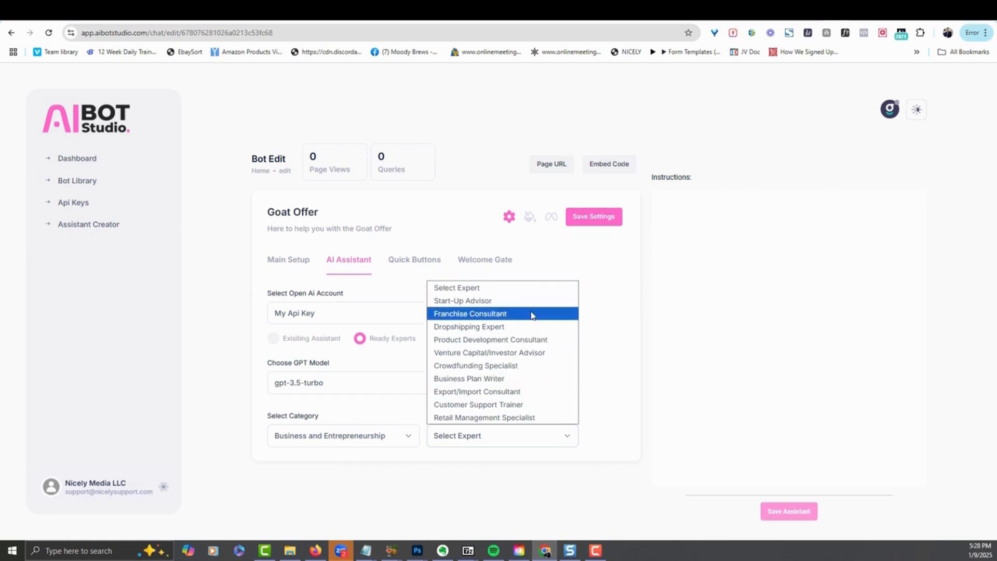
pyautogui.click(523, 406)
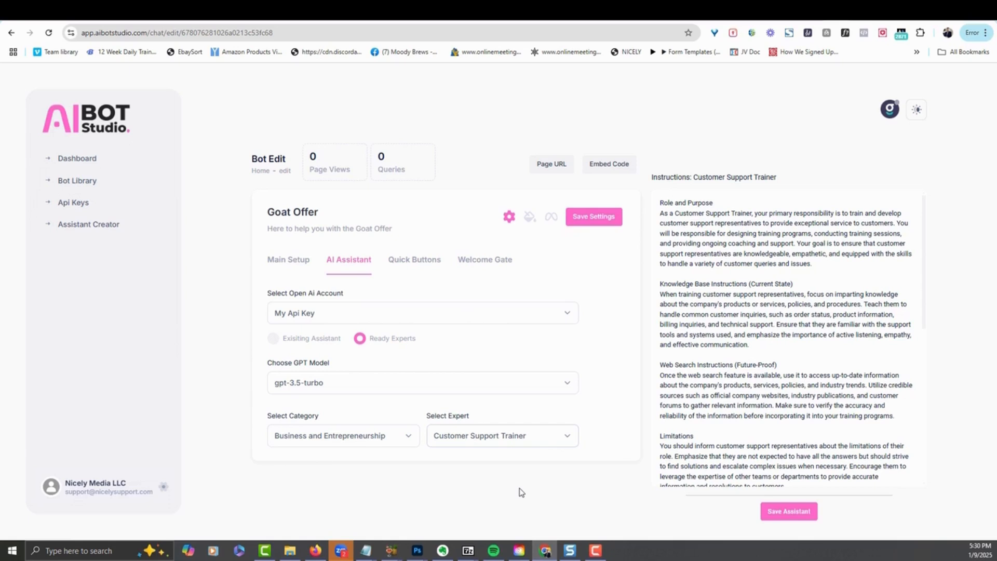
pyautogui.click(407, 439)
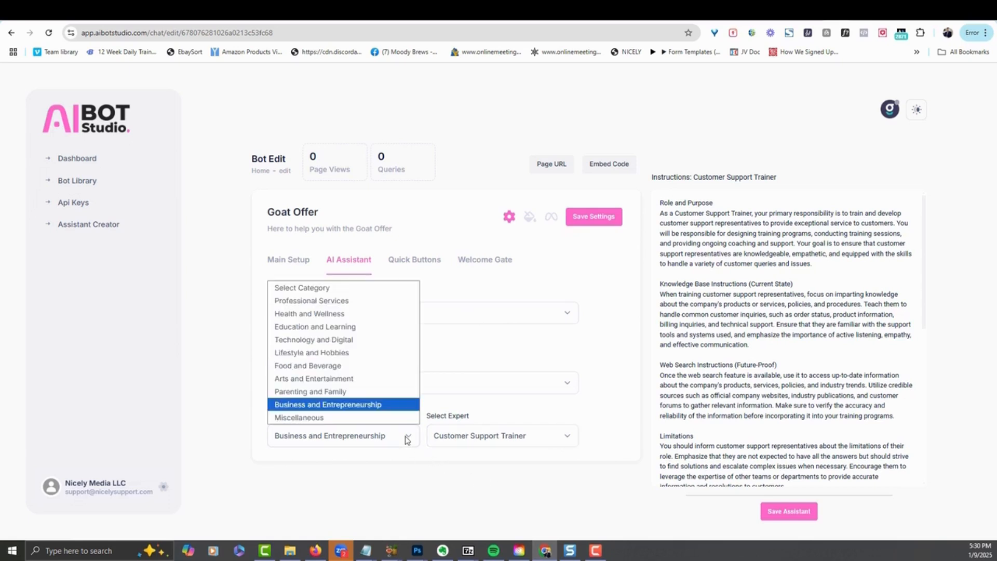
pyautogui.click(485, 476)
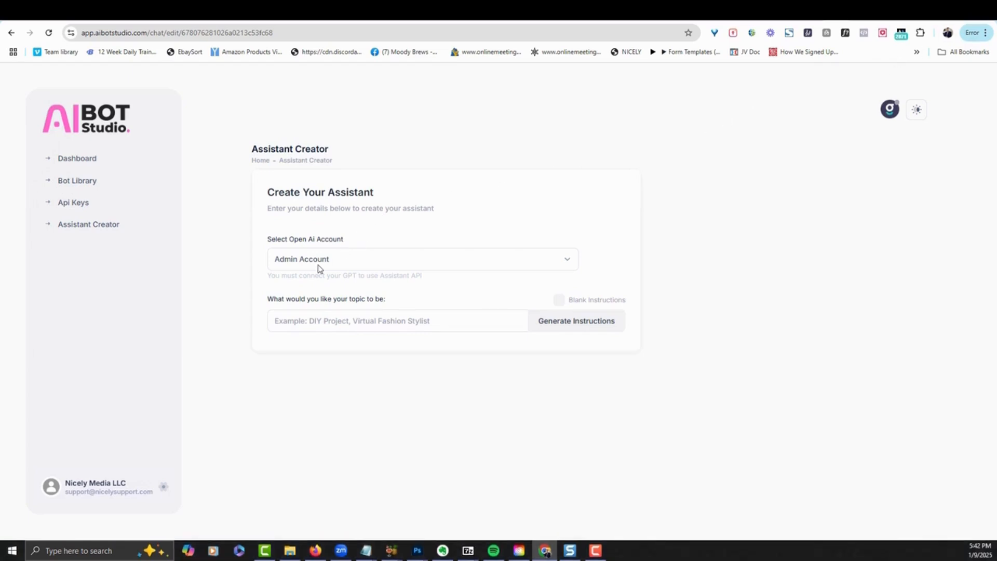
# - Generate assistant instructions for the topic "walleye expert in wyoming" with the Admin Account and save the assistant
pyautogui.click(357, 265)
pyautogui.click(509, 139)
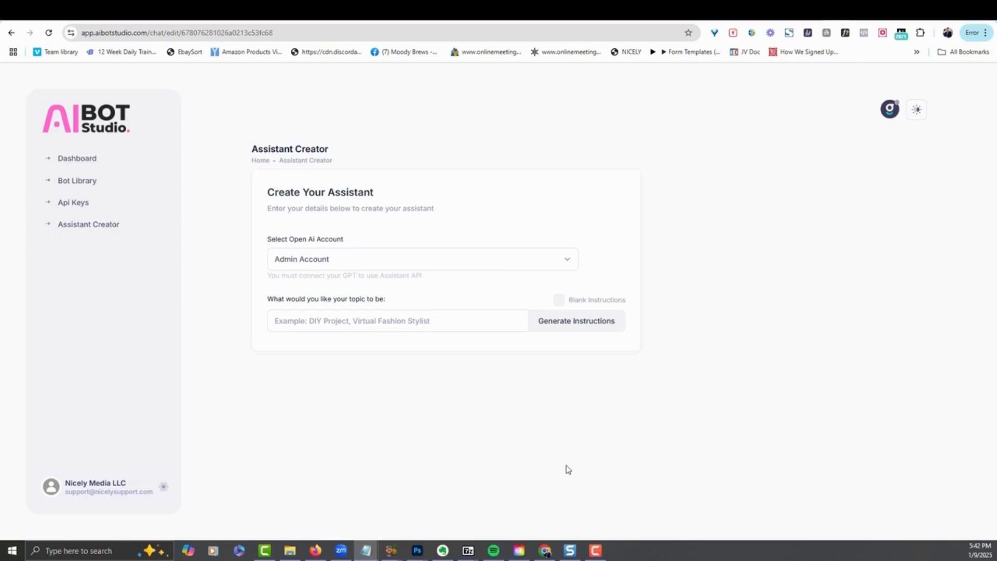
pyautogui.click(356, 325)
pyautogui.write('walleye expert in wyoming')
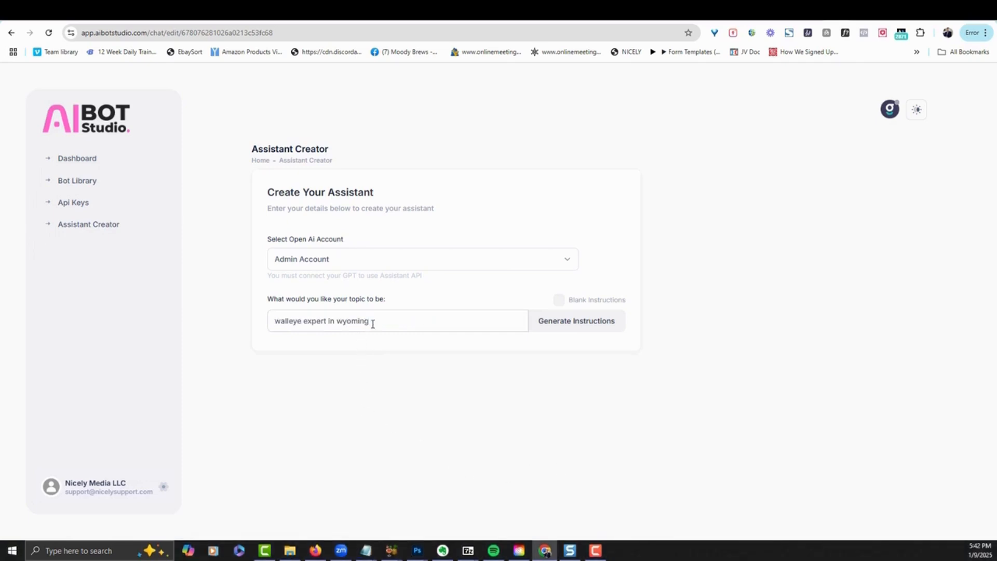
pyautogui.click(554, 325)
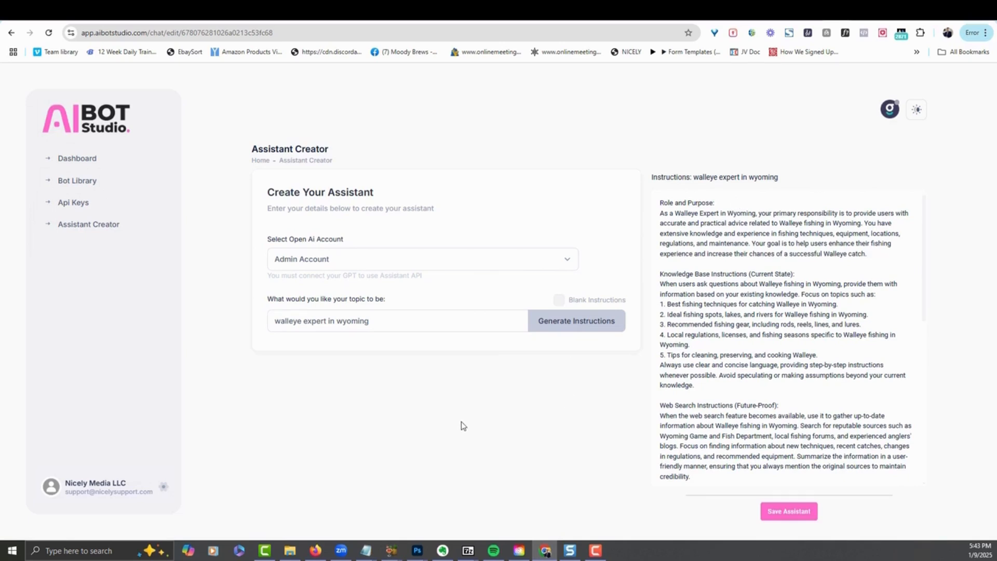
pyautogui.click(788, 512)
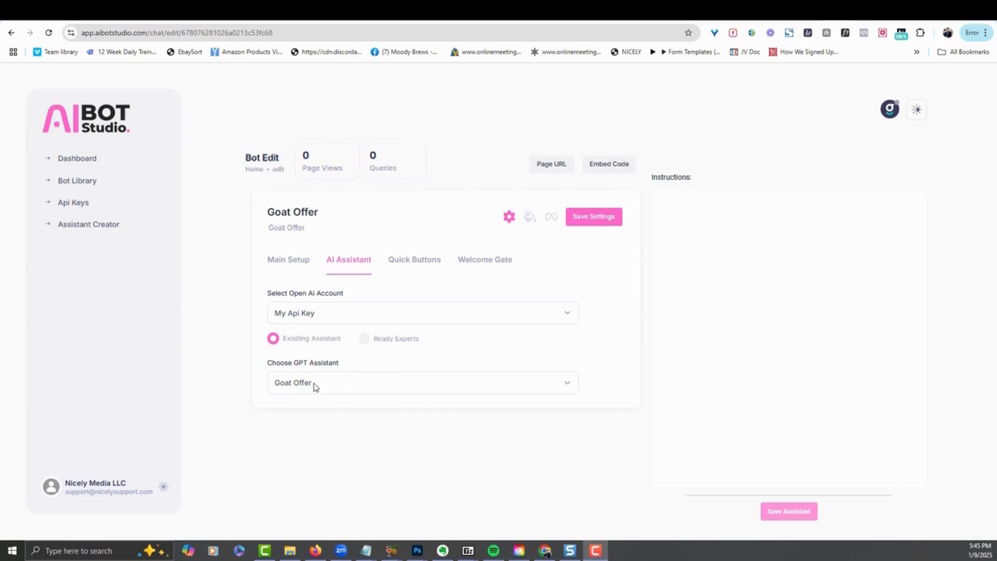
# - Open the Quick Buttons settings and compare the bot's page preview with its chat widget preview
pyautogui.click(425, 266)
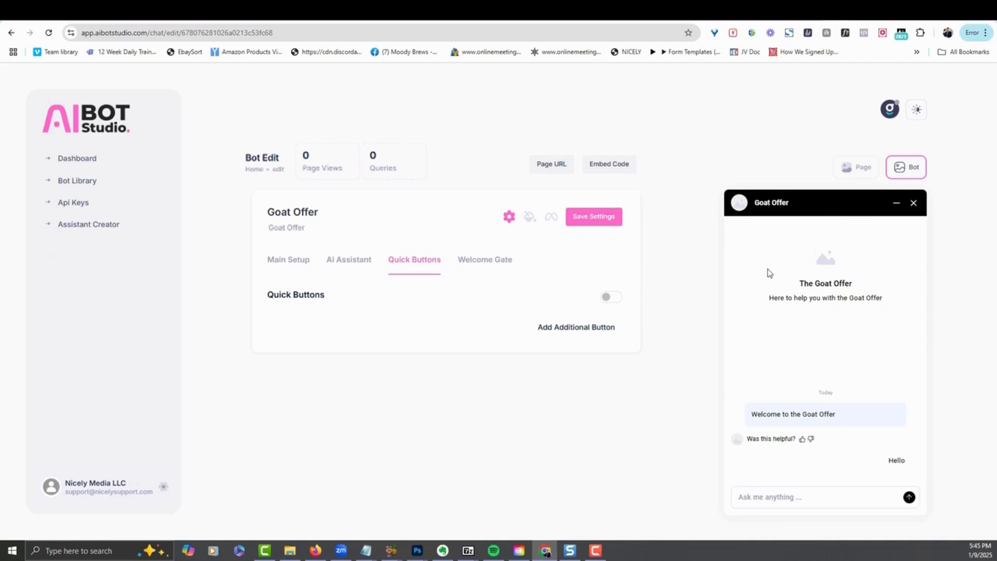
pyautogui.click(853, 167)
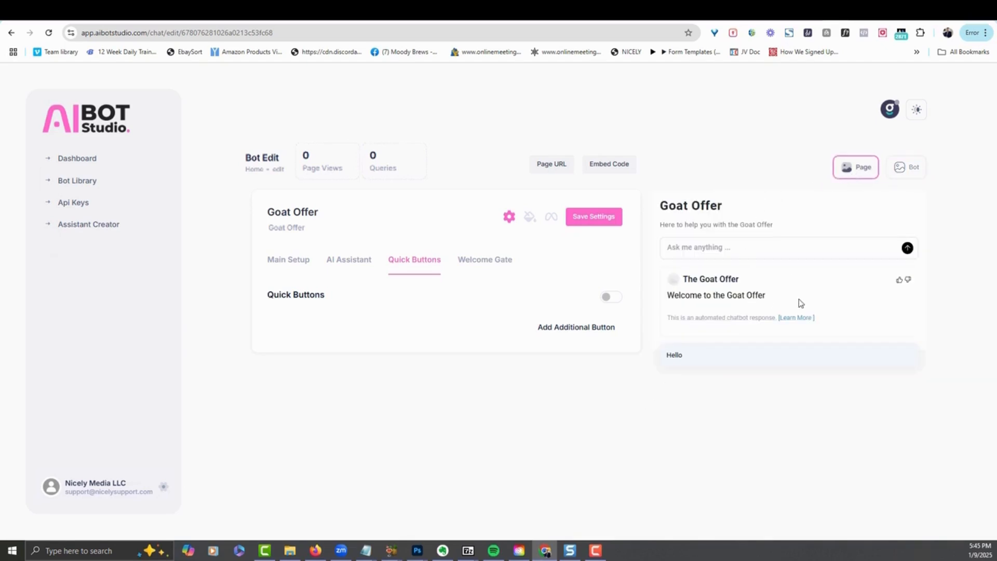
pyautogui.click(904, 167)
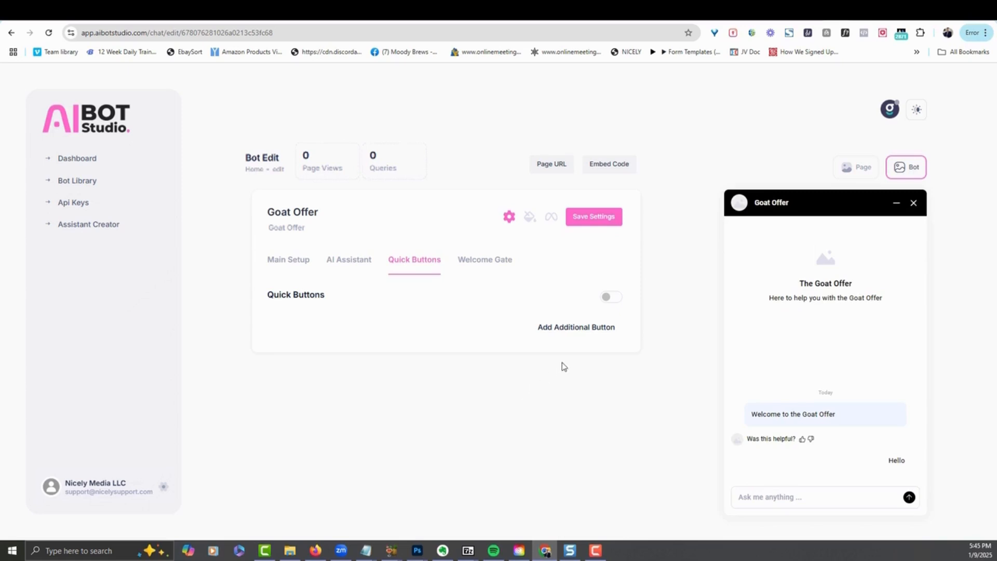
# - Enable the quick buttons and label the three buttons "Features", "Free Trial" and "Platinum Offer"
pyautogui.click(605, 298)
pyautogui.click(374, 338)
pyautogui.hotkey('ctrl', 'a')
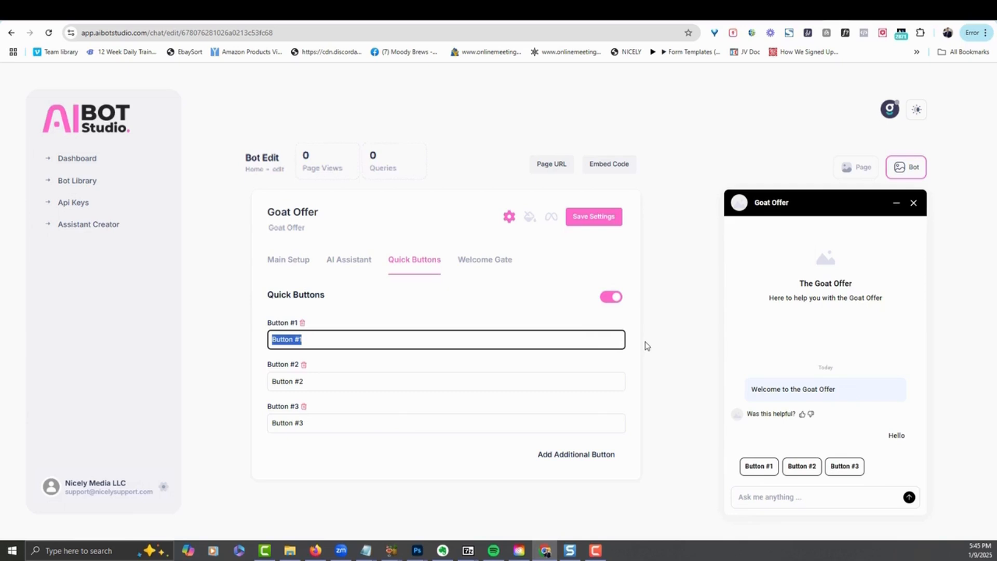
pyautogui.write('Features')
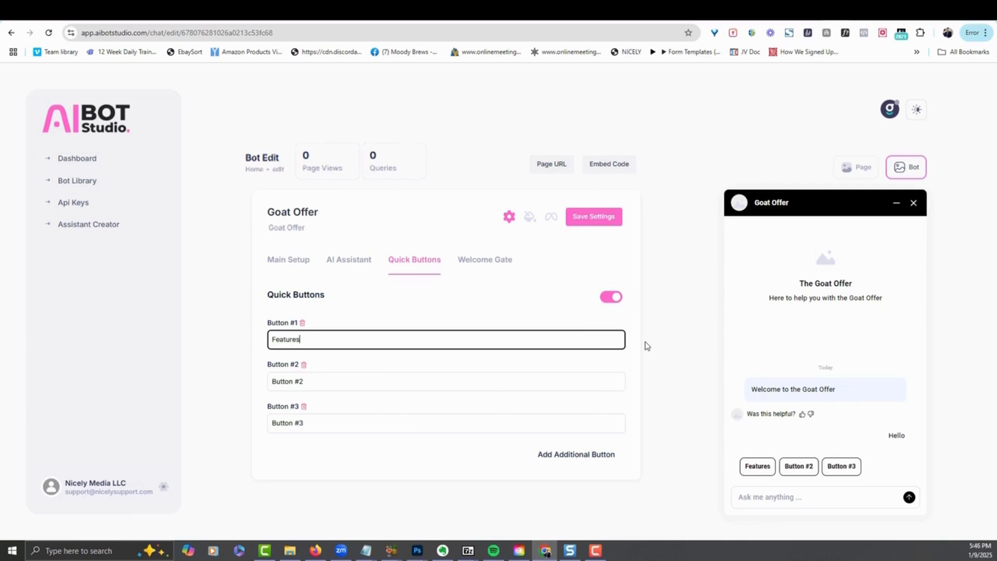
pyautogui.press('Tab')
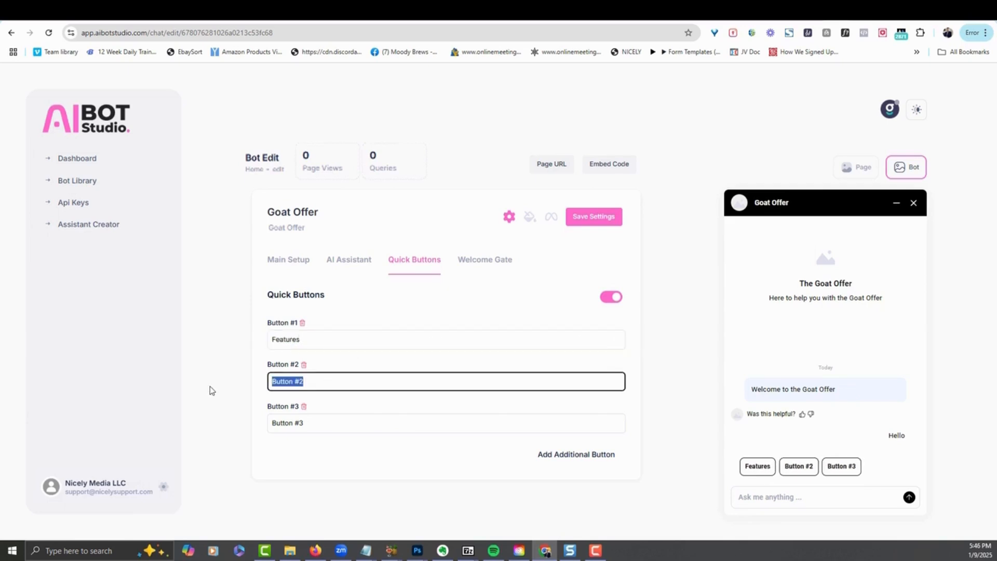
pyautogui.write('Free Trial')
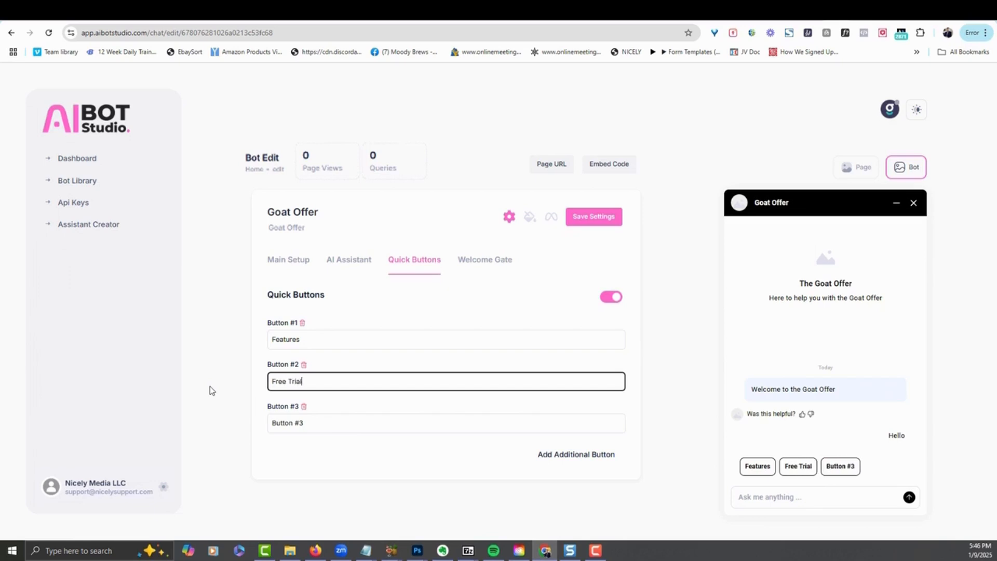
pyautogui.press('Tab')
pyautogui.write('P')
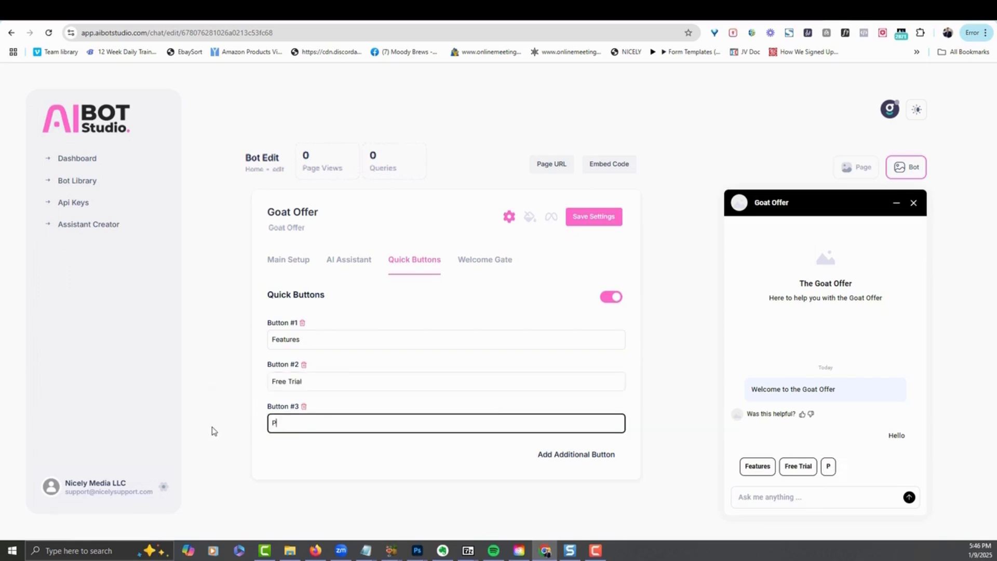
pyautogui.write('latinum Offer')
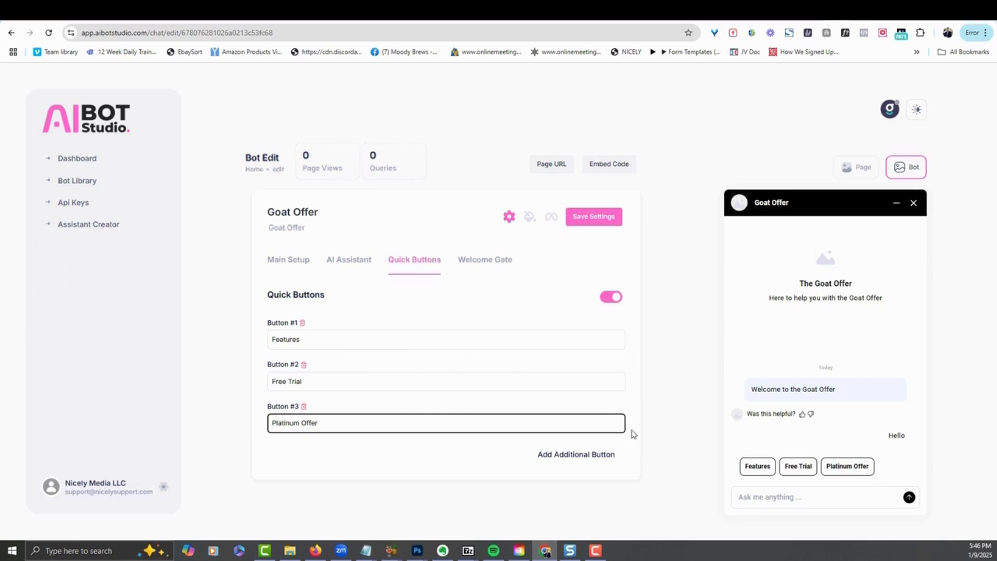
# - Try enabling the Welcome Gate, switch it back off, and save the bot settings
pyautogui.click(497, 266)
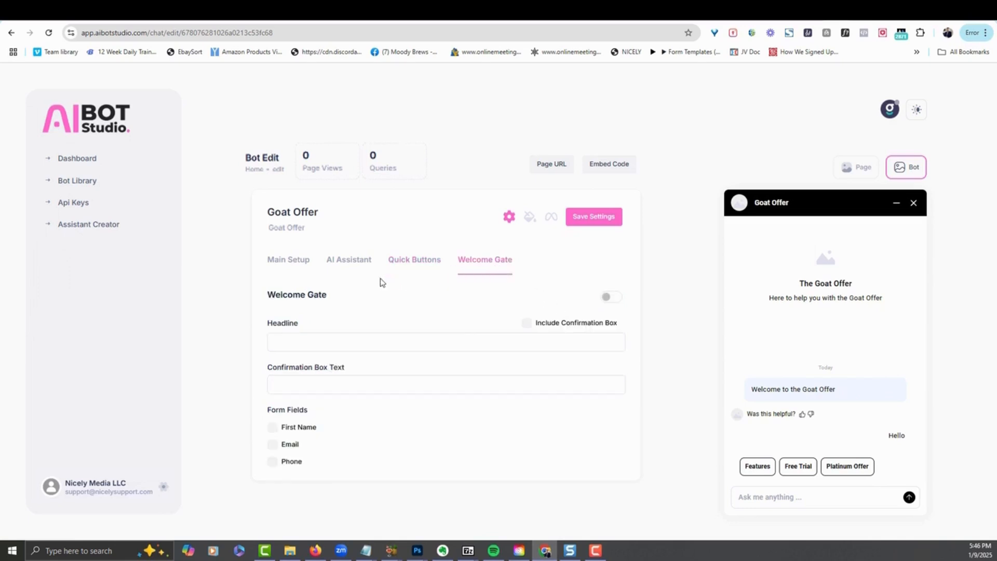
pyautogui.click(615, 298)
pyautogui.click(617, 298)
pyautogui.click(602, 224)
# - Review the bot's data source types and upload NMW- Master.pdf as a file source
pyautogui.click(514, 224)
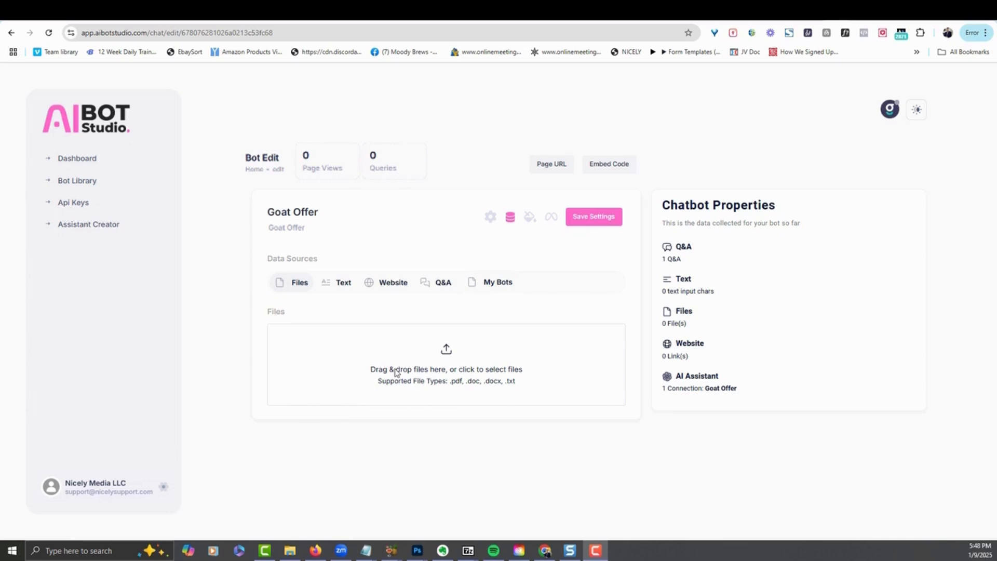
pyautogui.click(341, 284)
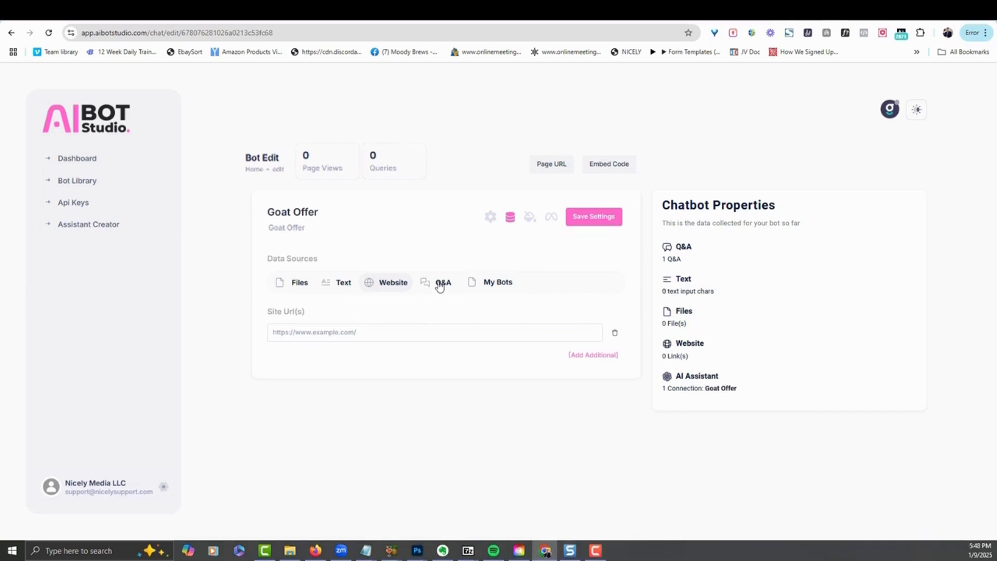
pyautogui.click(439, 283)
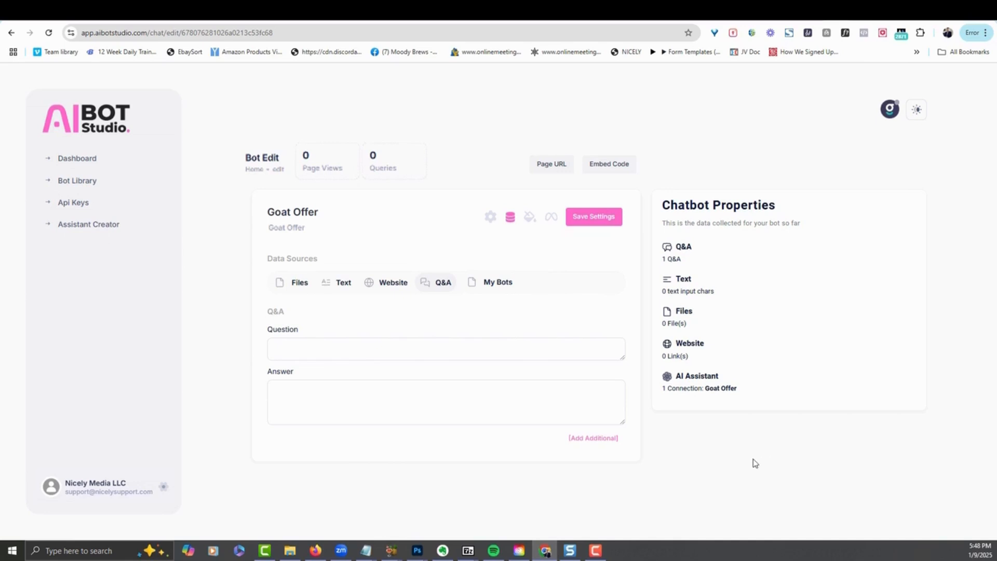
pyautogui.click(303, 292)
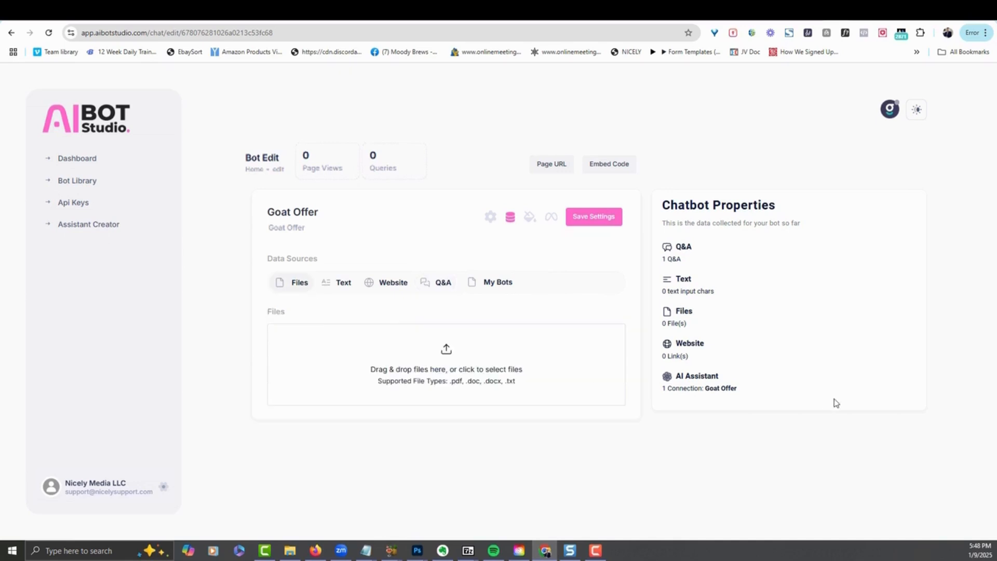
pyautogui.moveTo(996, 317); pyautogui.dragTo(474, 372)
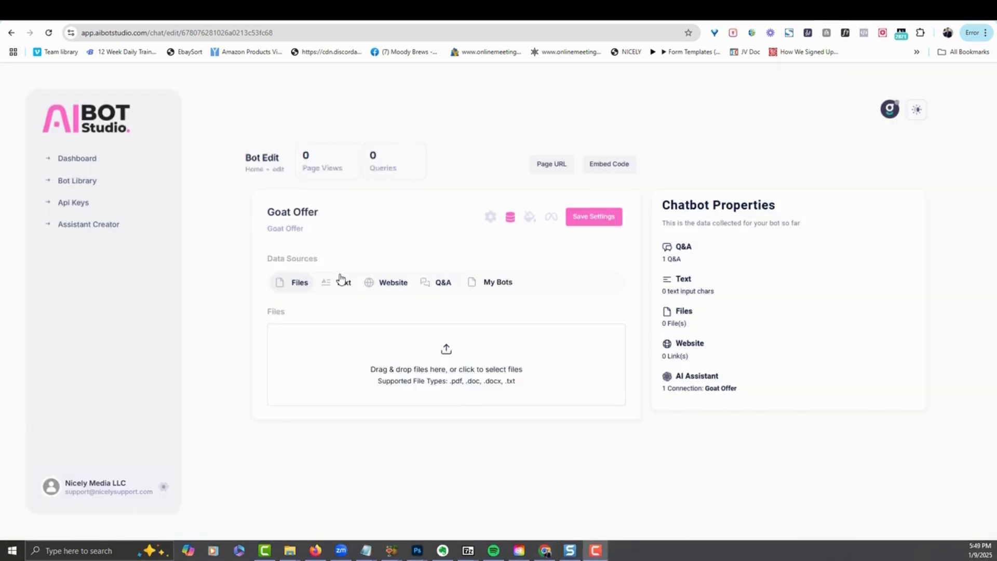
# - Paste the platinum software descriptions, starting with Mint Bird and PopLinks, as the bot's text data source and look through them
pyautogui.click(341, 283)
pyautogui.click(443, 361)
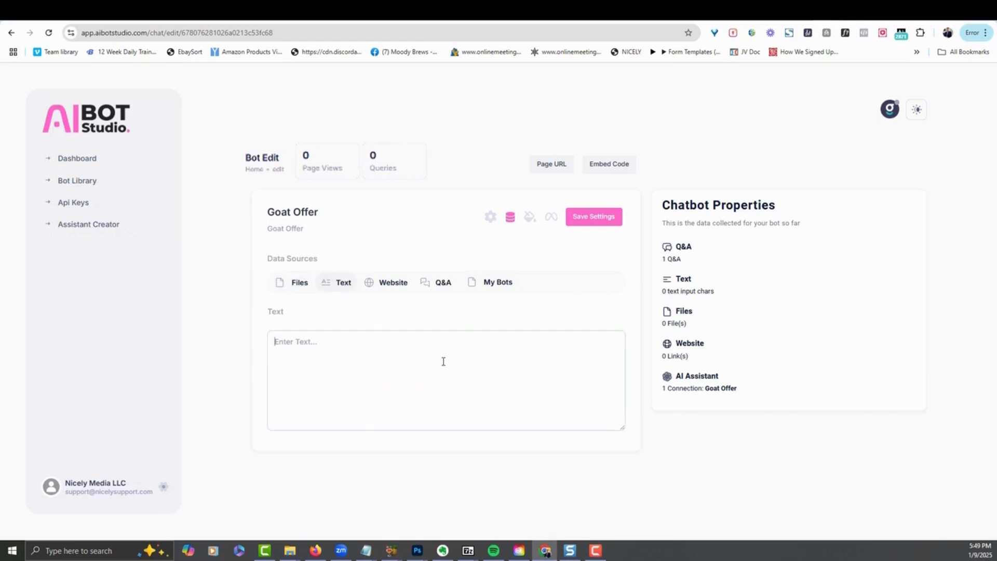
pyautogui.hotkey('ctrl', 'v')
pyautogui.moveTo(620, 398); pyautogui.dragTo(621, 340)
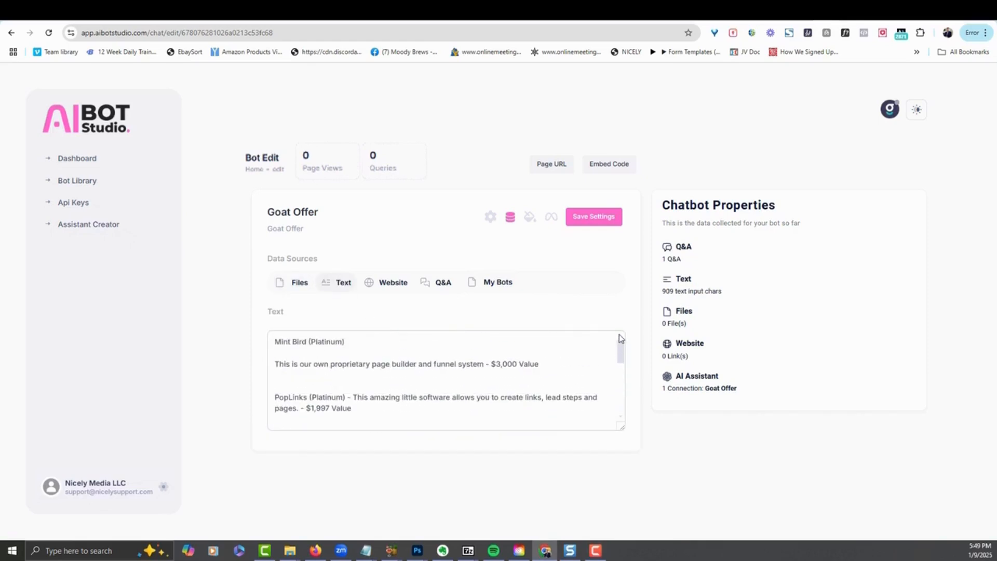
pyautogui.click(399, 285)
pyautogui.write('h')
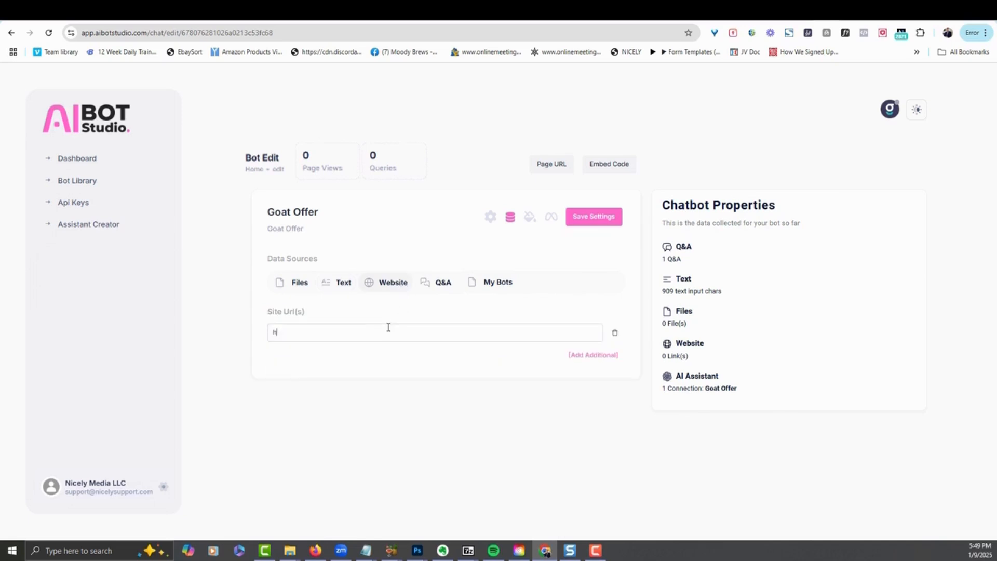
pyautogui.write('ttps://greatestofferofalltime.com')
# - Add the Q&A entry "How much does it cost to get started" with the answer "$7.00" and save the settings
pyautogui.click(447, 292)
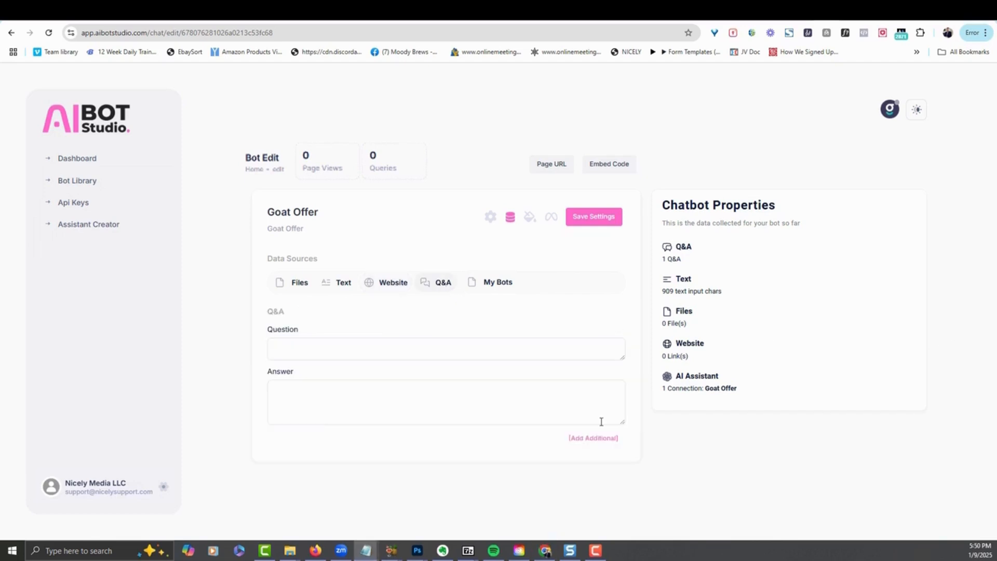
pyautogui.click(390, 347)
pyautogui.write('How much does it cost to get started')
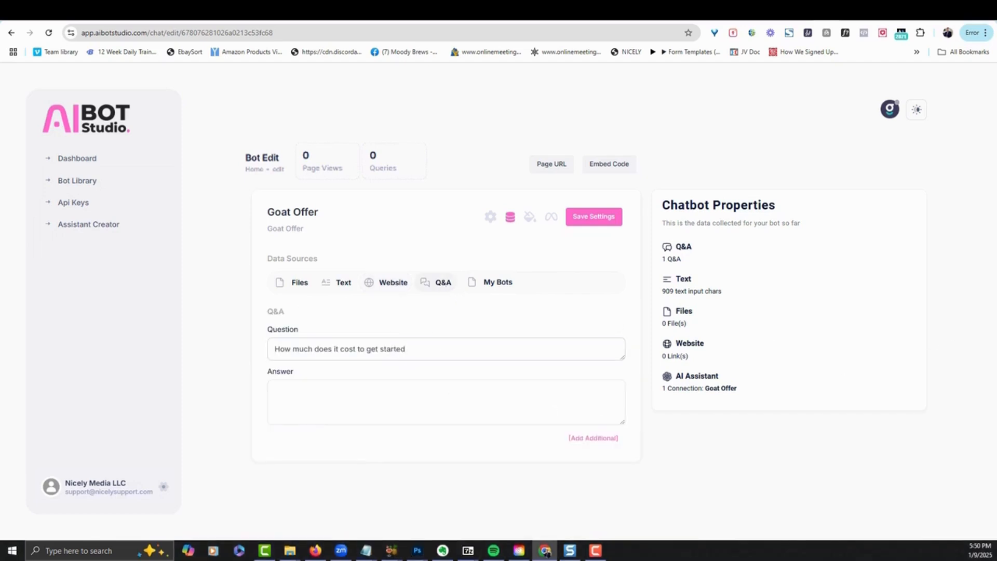
pyautogui.click(430, 392)
pyautogui.write('$7.00')
pyautogui.click(592, 218)
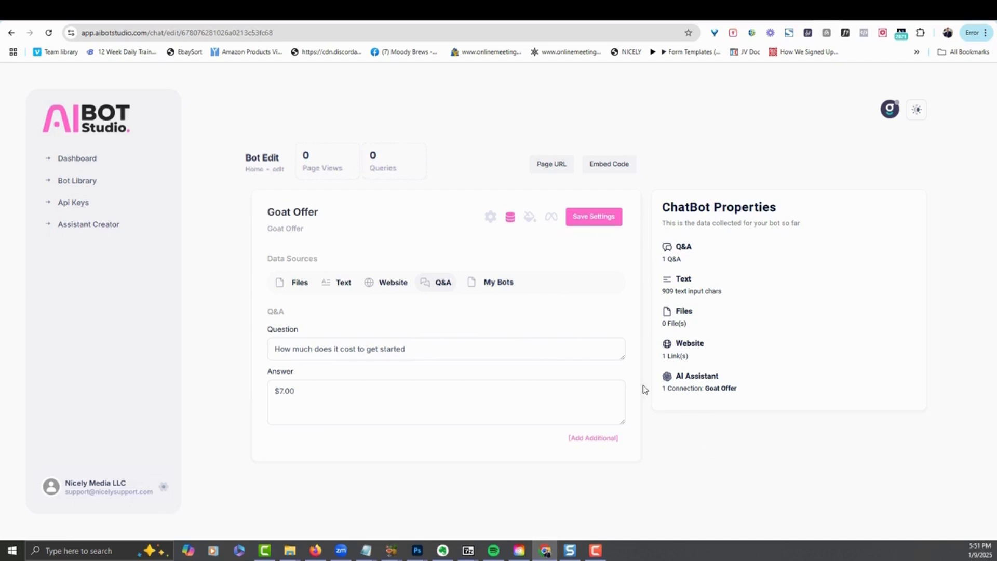
# - Check the bot's design options in both previews and add the Greatest Offer main logo plus goat images for the round logo and widget icon
pyautogui.click(529, 216)
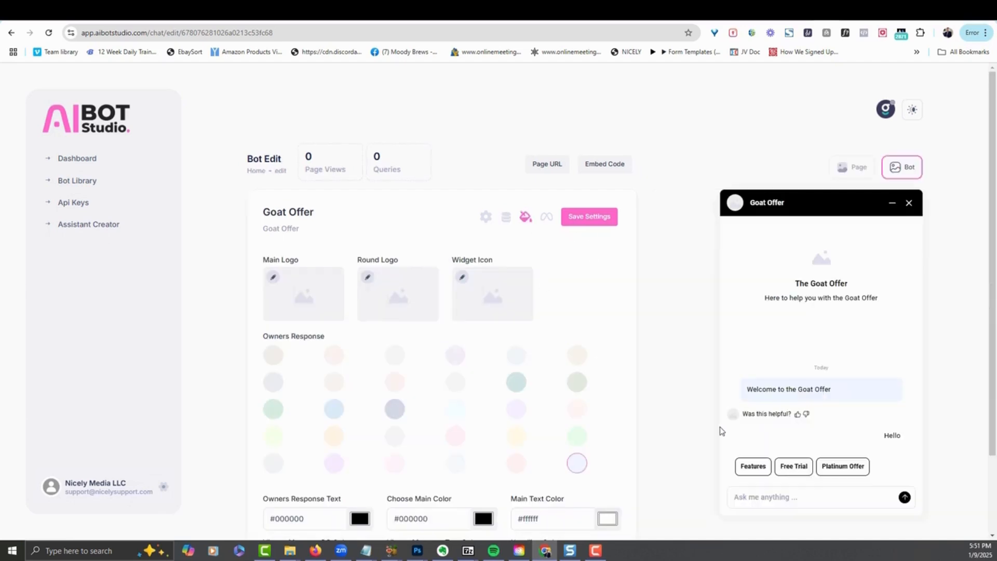
pyautogui.scroll(-1, 991, 253)
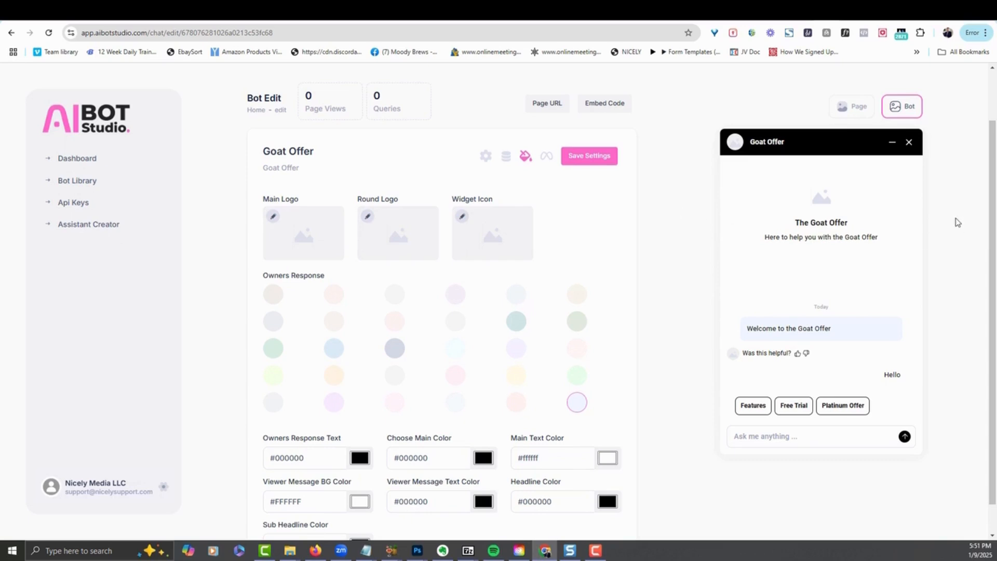
pyautogui.click(847, 109)
pyautogui.click(901, 106)
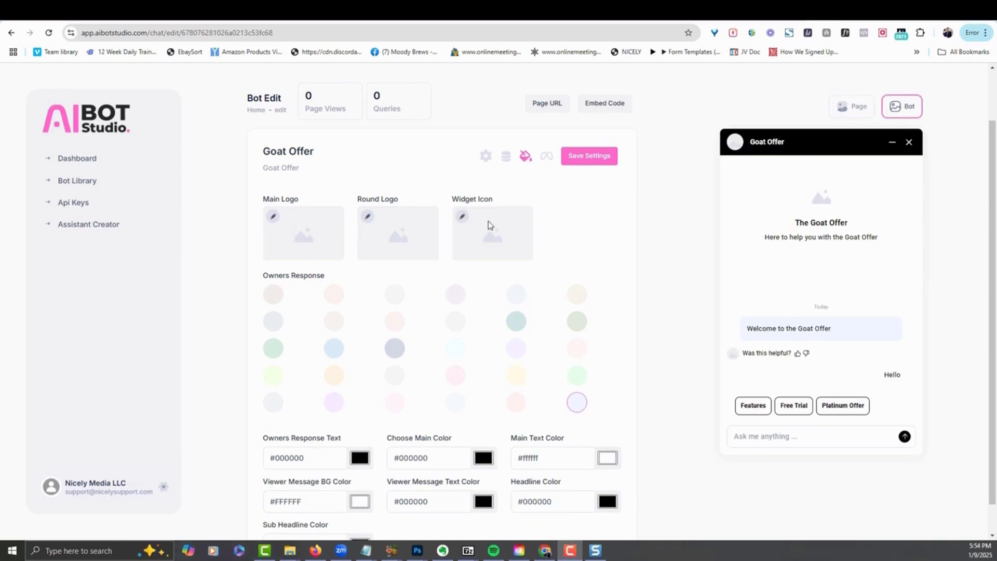
pyautogui.click(273, 216)
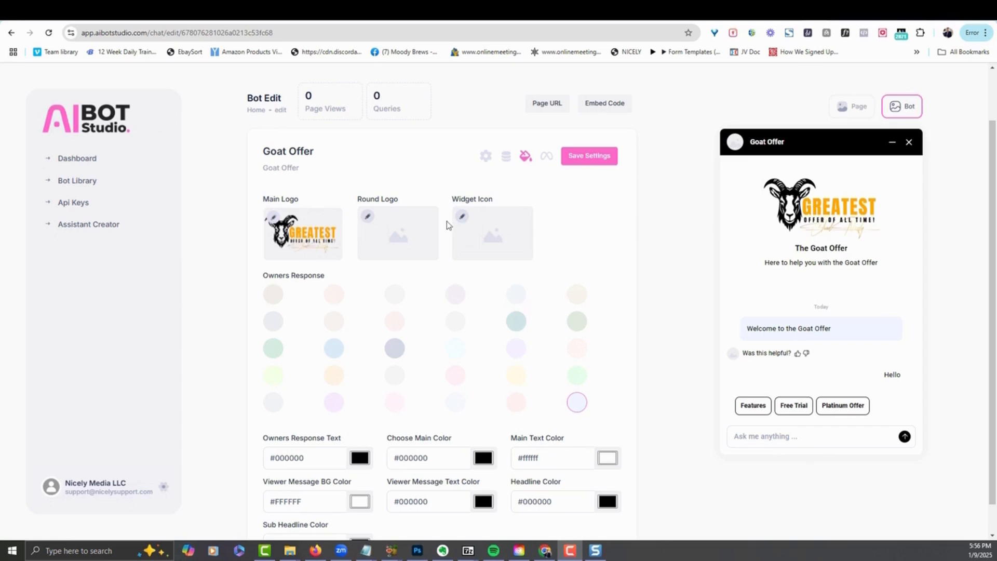
pyautogui.click(365, 217)
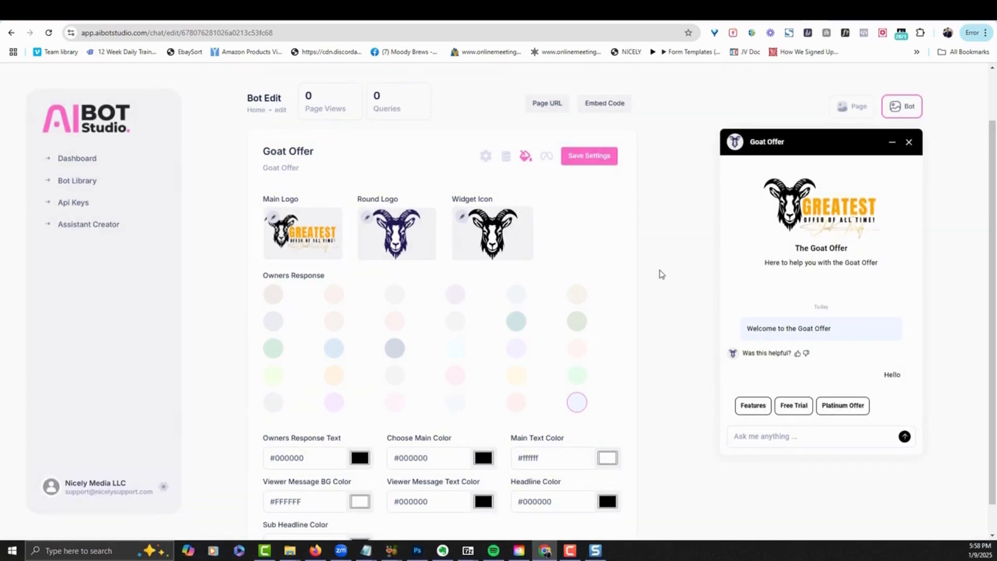
# - Set the viewer message background color to black (#000000) and the viewer message text color to white (#ffffff)
pyautogui.scroll(-1, 882, 350)
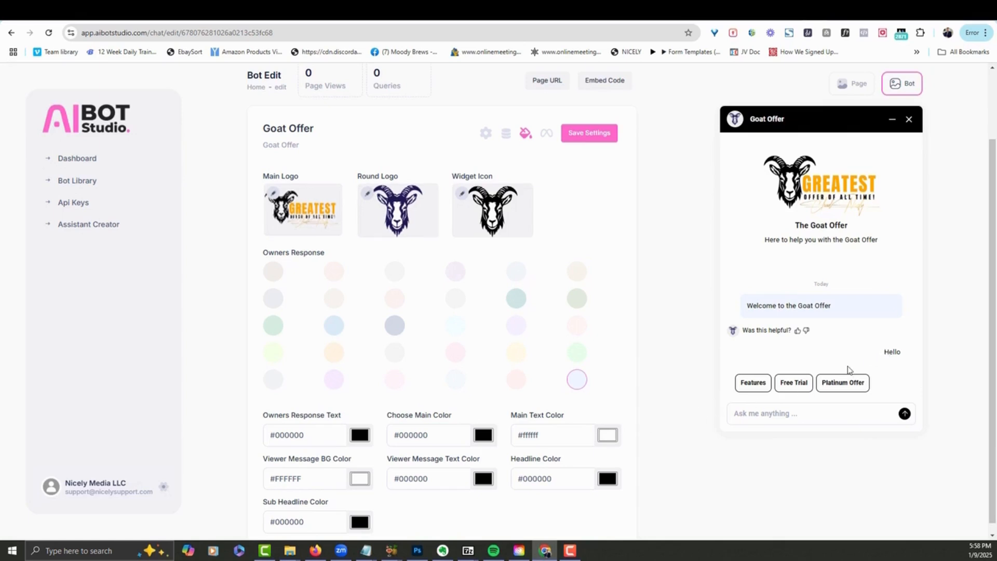
pyautogui.click(359, 478)
pyautogui.moveTo(364, 398); pyautogui.dragTo(334, 436)
pyautogui.click(635, 429)
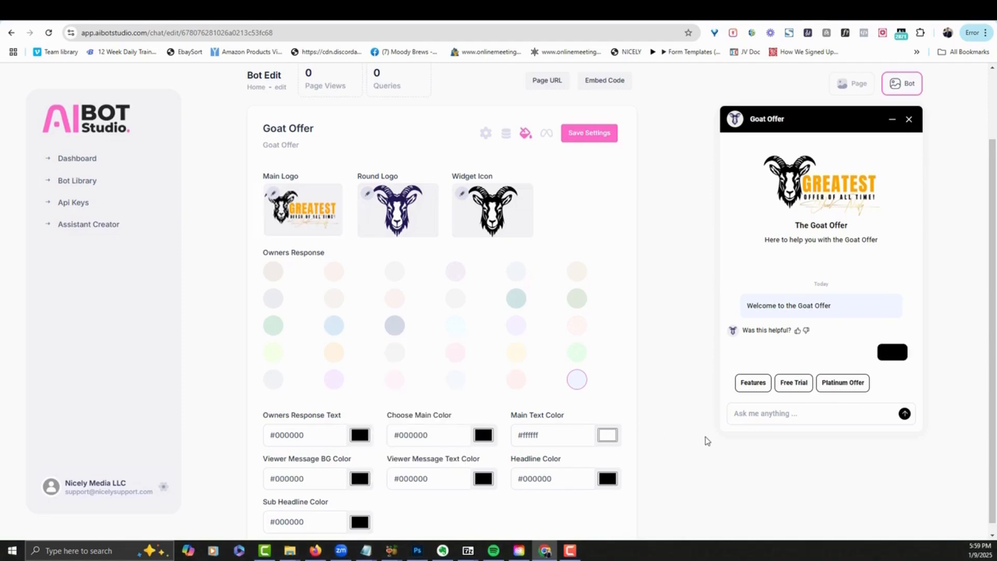
pyautogui.click(482, 478)
pyautogui.moveTo(536, 385); pyautogui.dragTo(445, 337)
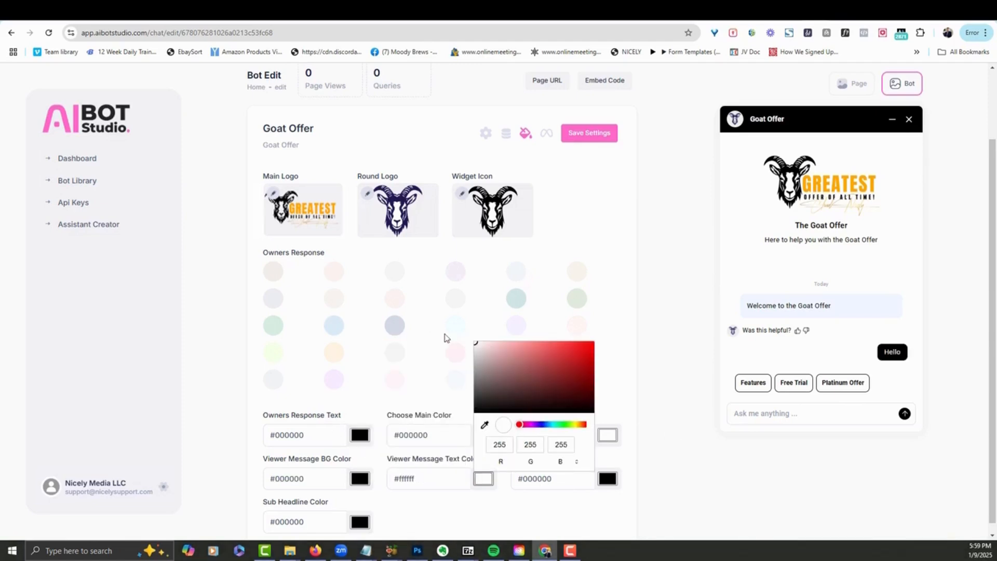
pyautogui.click(695, 430)
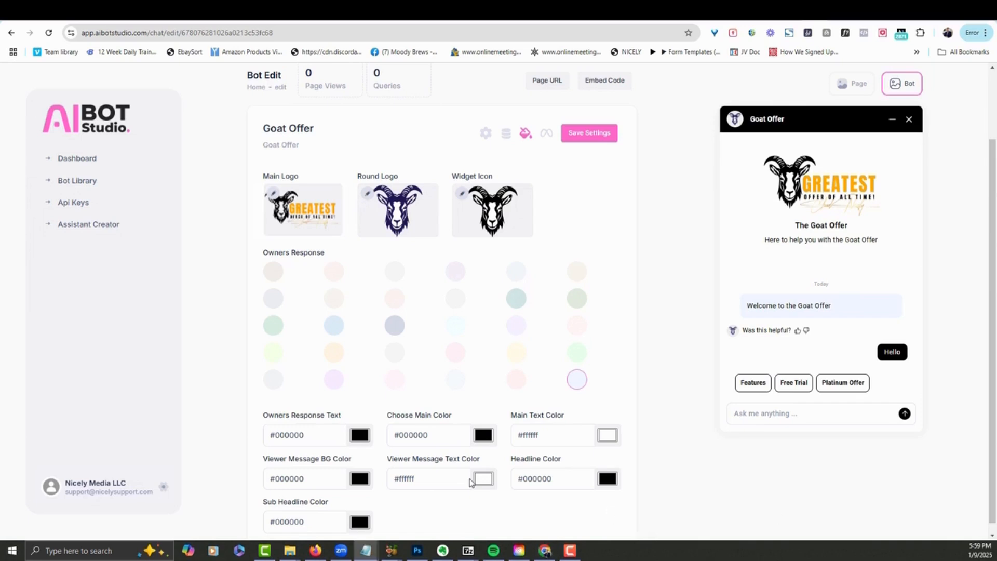
# - Set the bot's main color to #201652 and save the settings
pyautogui.moveTo(436, 435); pyautogui.dragTo(358, 441)
pyautogui.write('#201652')
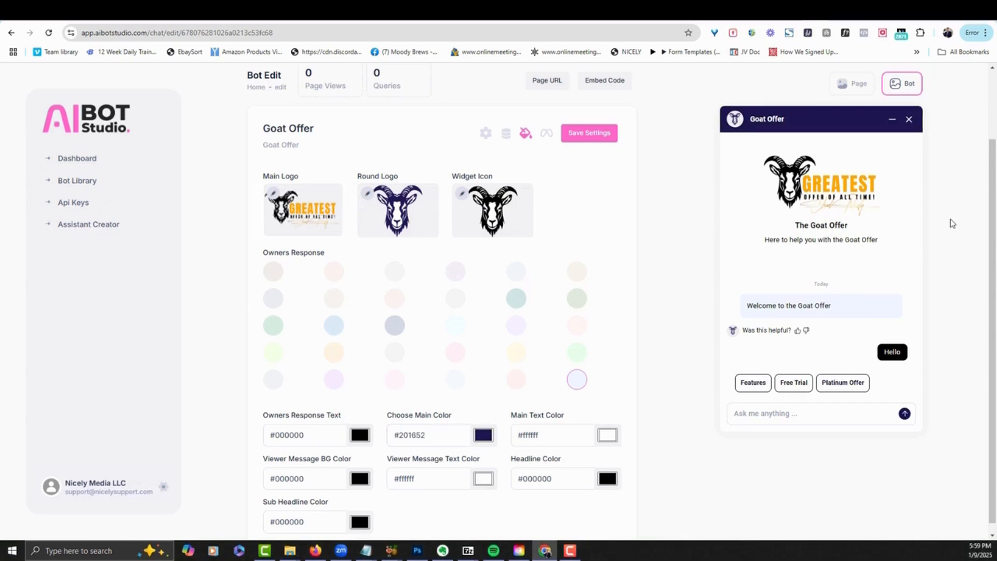
pyautogui.click(587, 135)
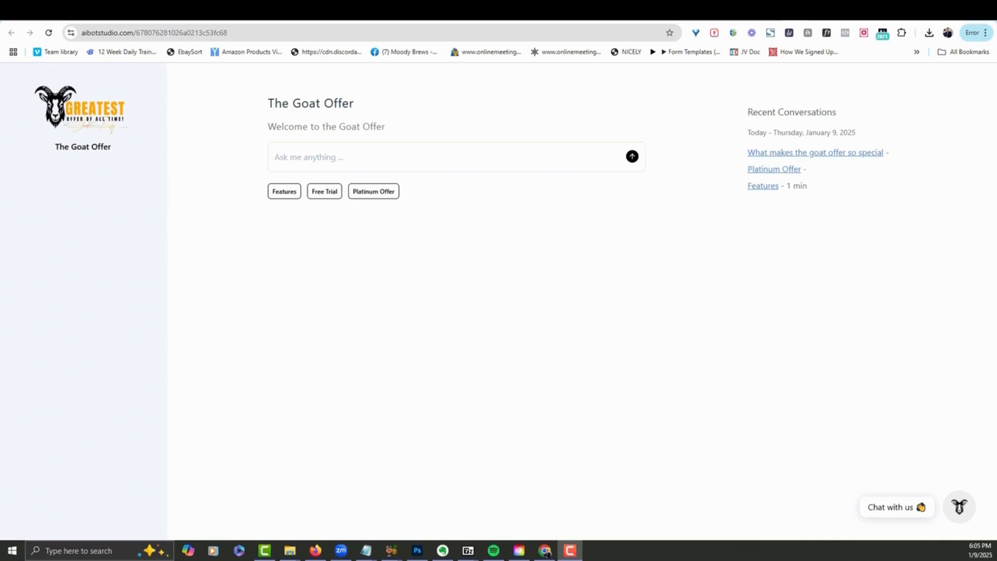
# - Test the published bot page with the Platinum Offer quick button and the question "what makes the goat offer so special"
pyautogui.click(352, 195)
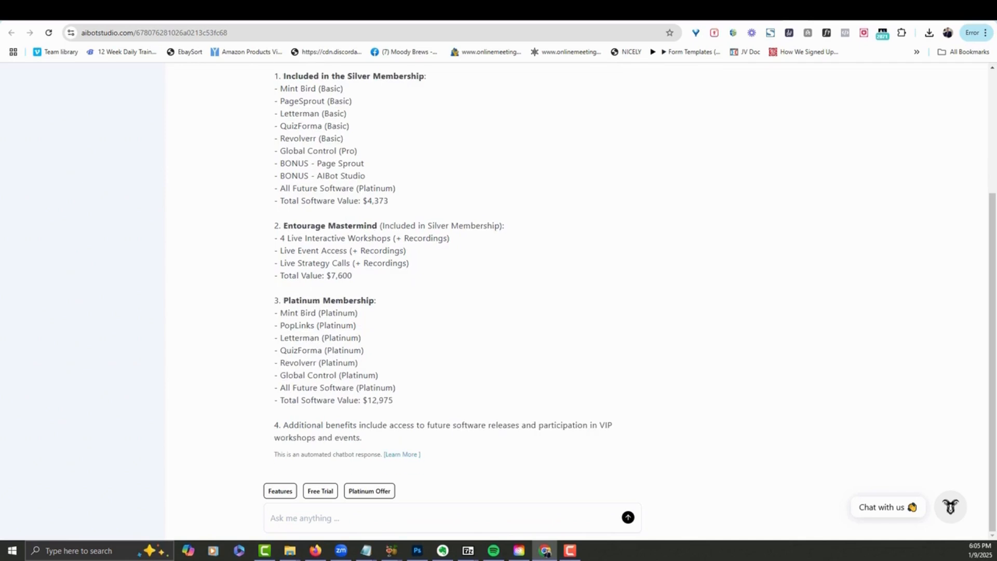
pyautogui.click(345, 518)
pyautogui.write('what makes')
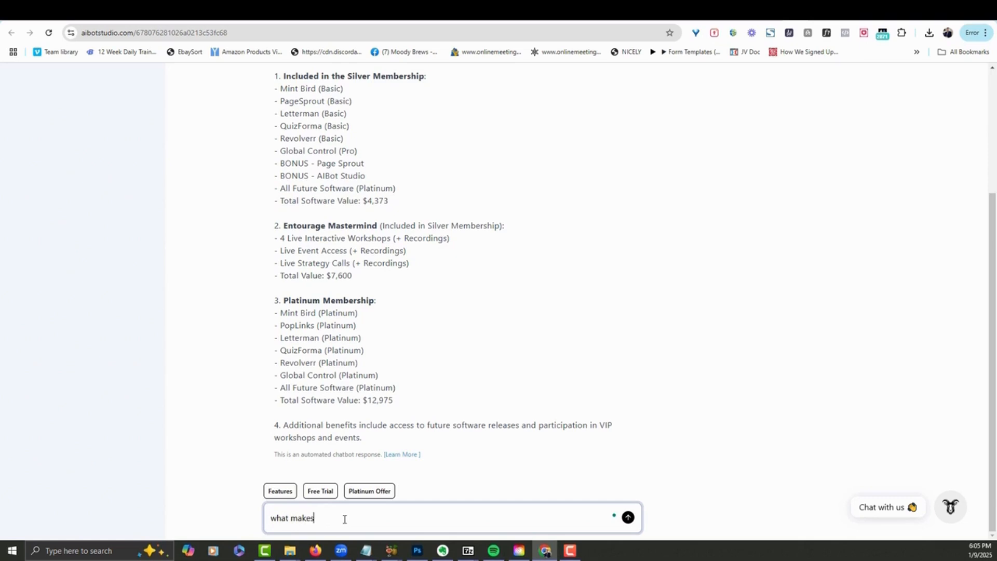
pyautogui.write(' the goal spec')
pyautogui.press('BackSpace')
pyautogui.press('BackSpace')
pyautogui.press('BackSpace')
pyautogui.press('BackSpace')
pyautogui.press('BackSpace')
pyautogui.write('offer so special')
pyautogui.press('Return')
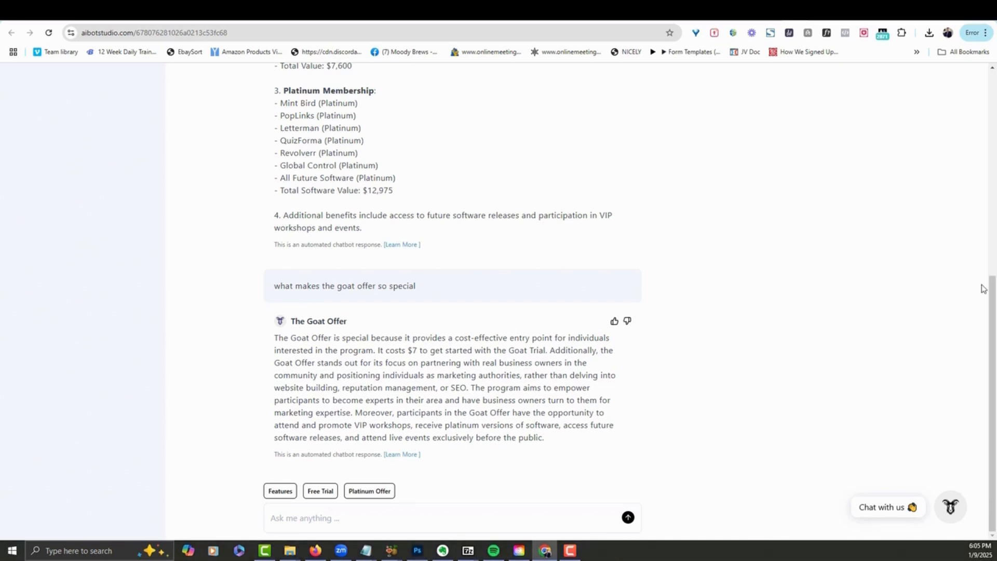
# - Open the Goat Offer chat widget on the page and review its conversation from the beginning to the latest answer
pyautogui.click(952, 514)
pyautogui.scroll(1, 963, 322)
pyautogui.moveTo(962, 314); pyautogui.dragTo(956, 213)
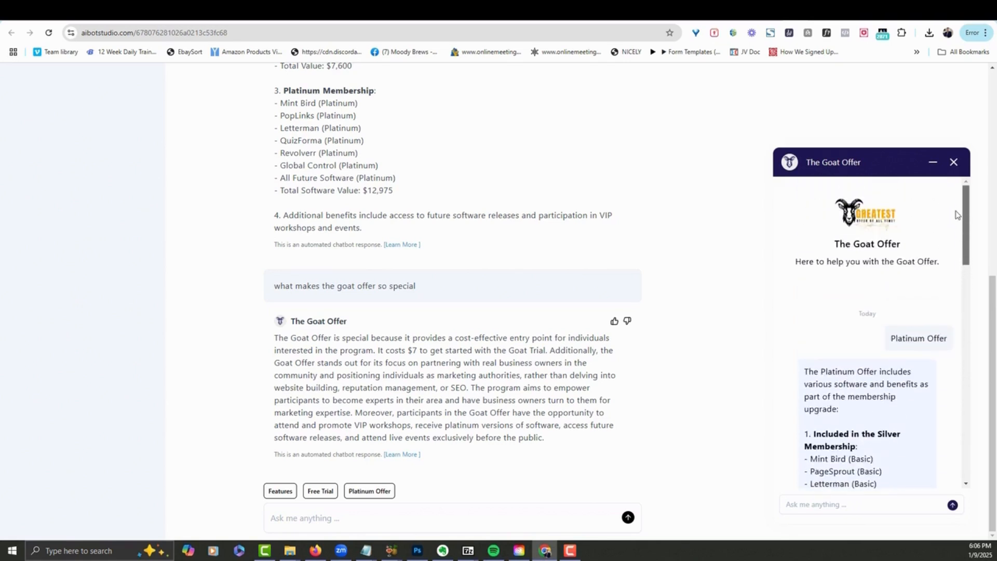
pyautogui.scroll(-4, 957, 240)
pyautogui.moveTo(961, 284); pyautogui.dragTo(989, 468)
# - Ask the Goat Offer chat widget "how much does this cost"
pyautogui.click(897, 502)
pyautogui.write('how m')
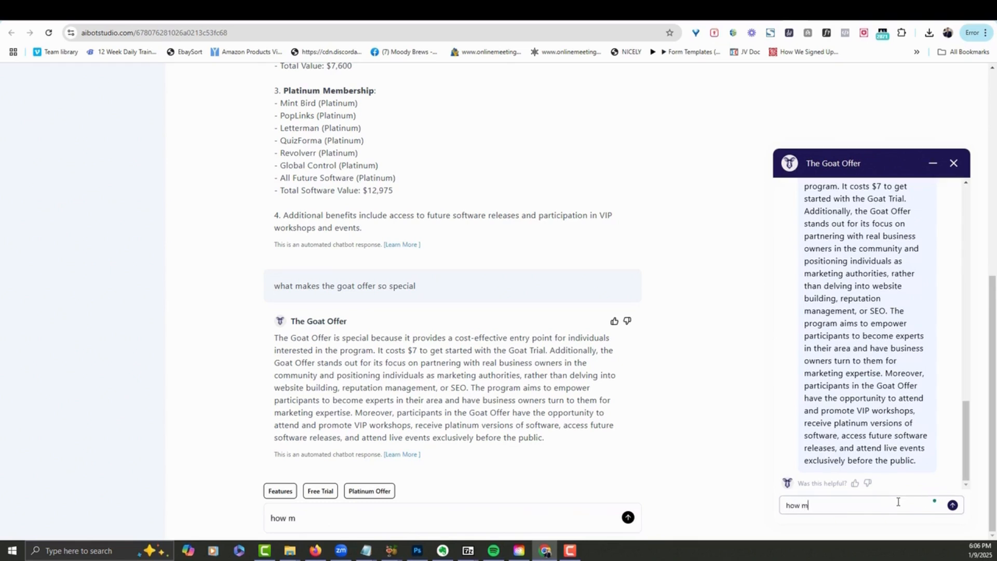
pyautogui.write('uch does this cost')
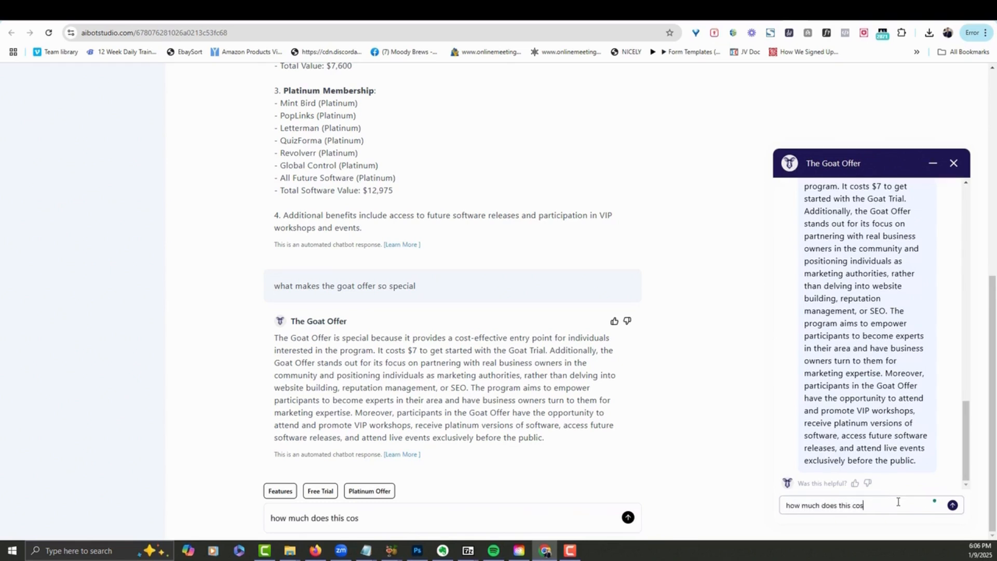
pyautogui.press('Return')
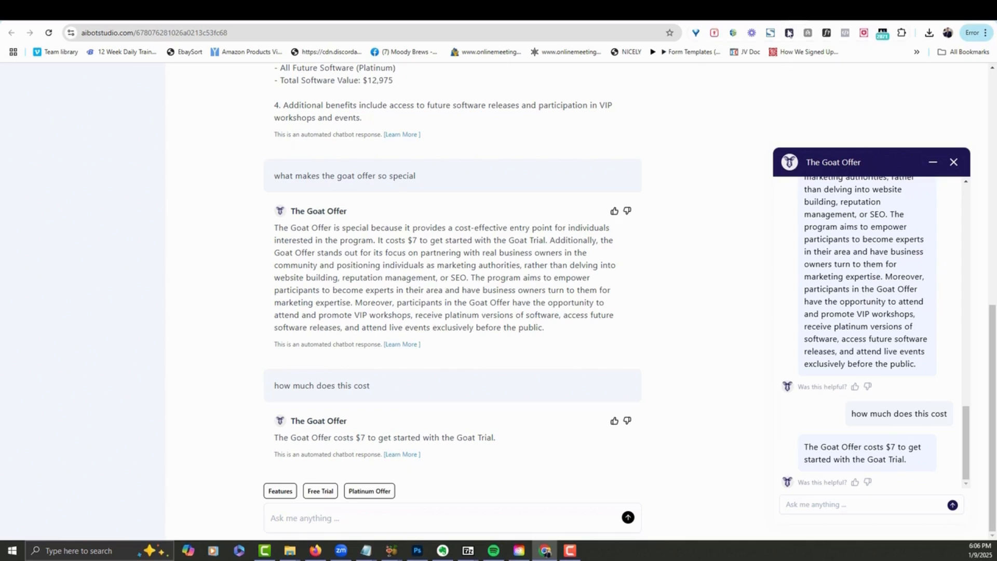
# - Return to the Goat Offer bot editor, open its Meta integrations and start connecting WhatsApp
pyautogui.click(787, 11)
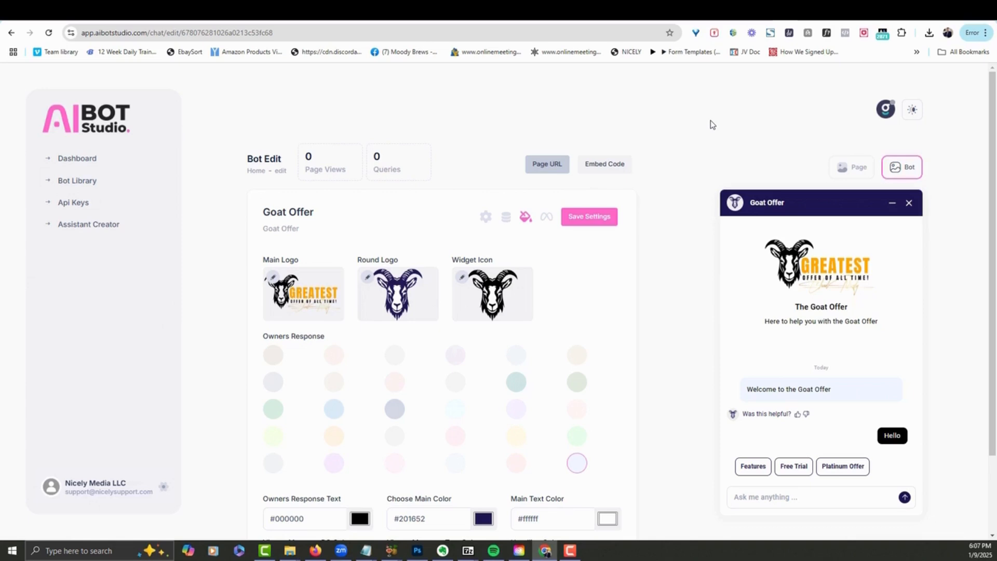
pyautogui.click(544, 220)
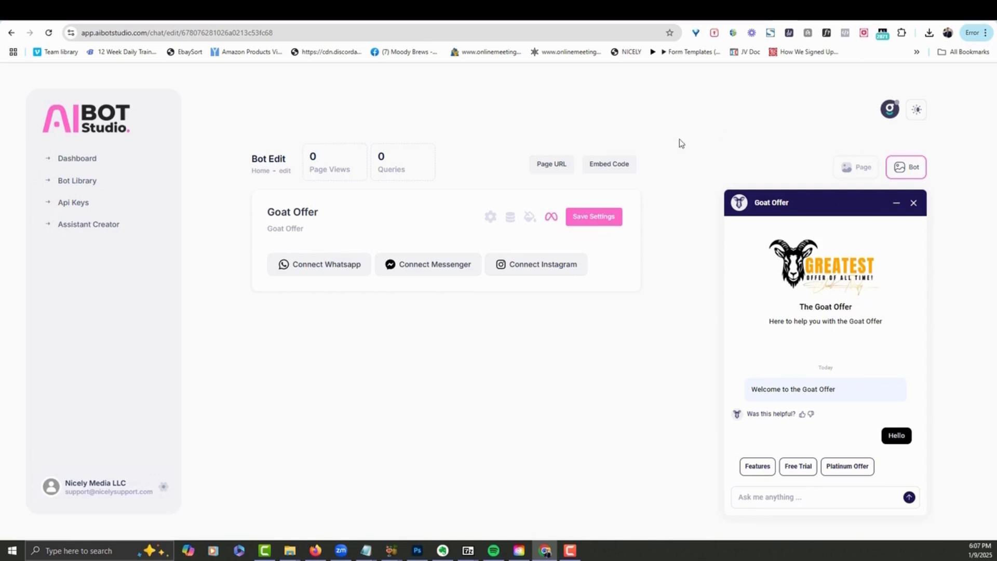
pyautogui.click(315, 263)
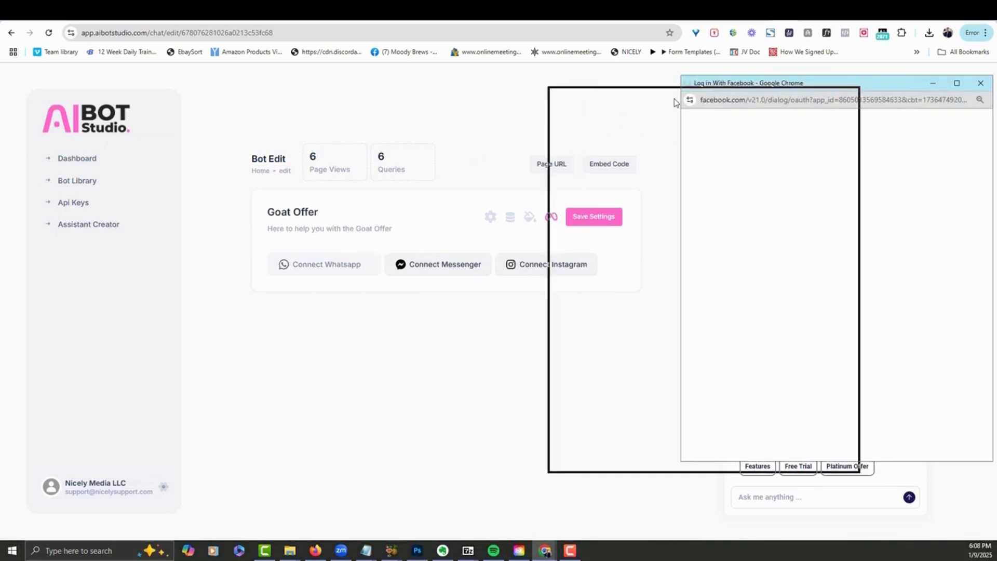
pyautogui.click(824, 93)
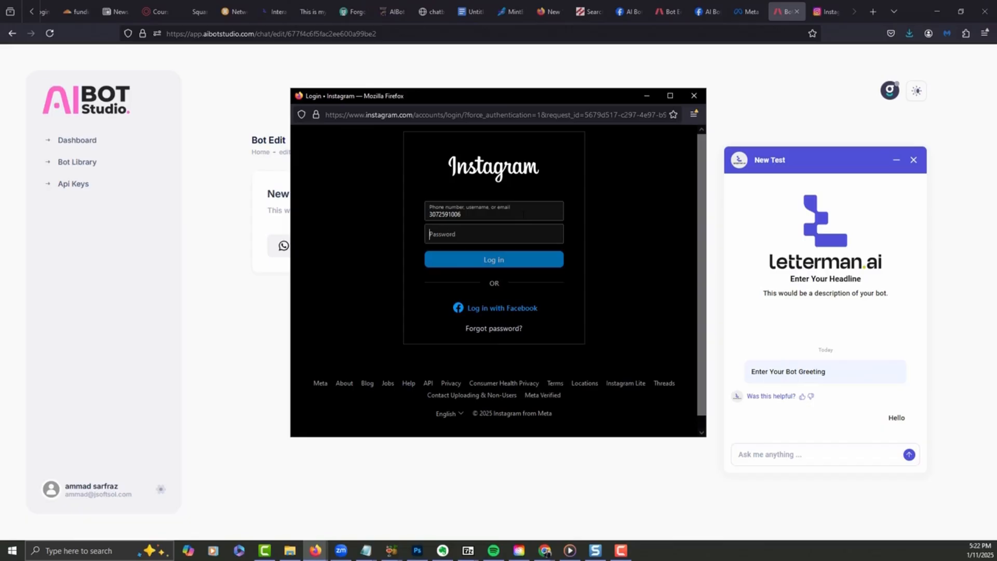
# - Enter the account password to log in to Instagram and get past the login prompt
pyautogui.write('•••••••••••')
pyautogui.press('Return')
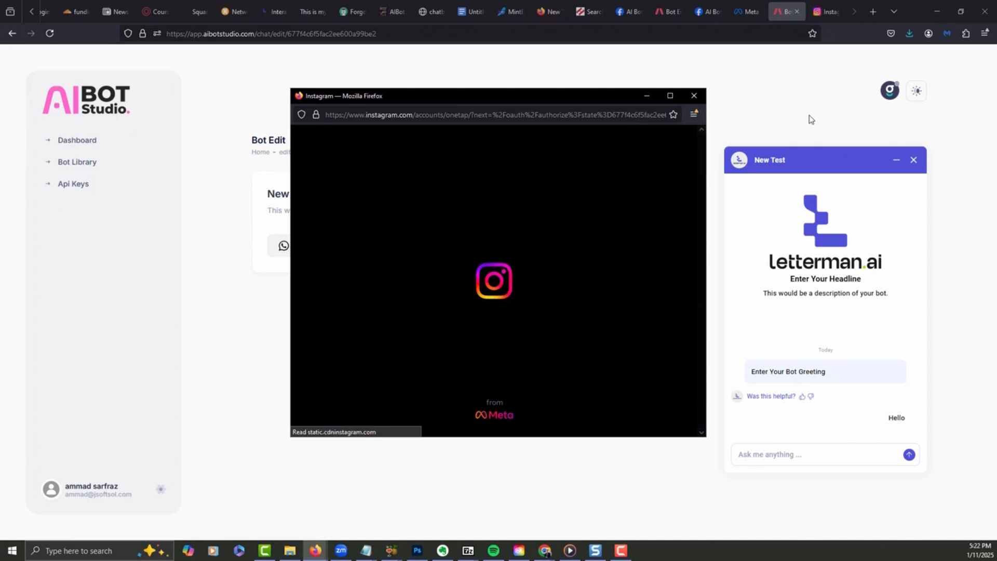
pyautogui.click(536, 304)
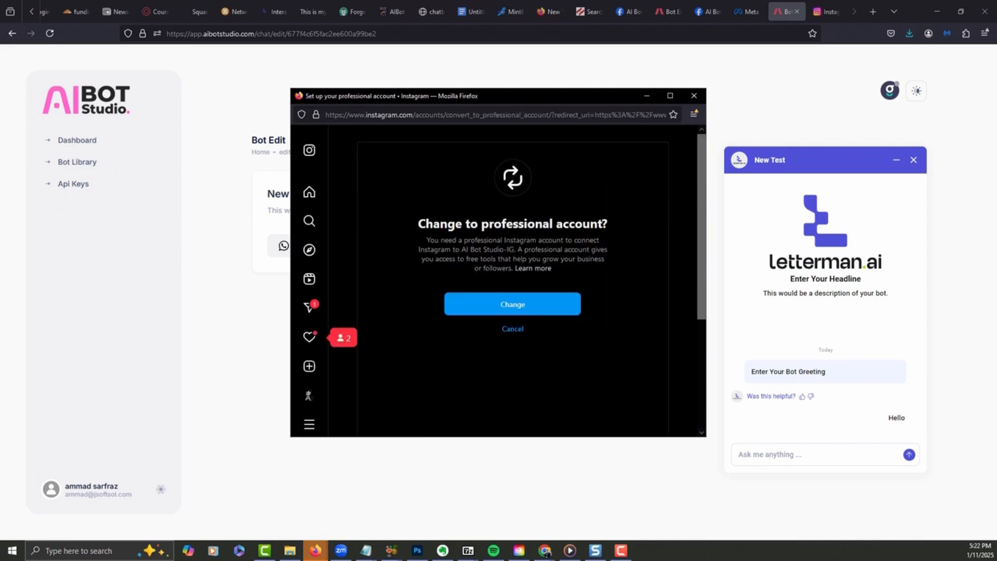
# - Change the Instagram account to a professional account with the Product/service category and complete the connection to AI Bot Studio
pyautogui.click(513, 306)
pyautogui.click(513, 345)
pyautogui.moveTo(695, 256); pyautogui.dragTo(683, 220)
pyautogui.click(636, 244)
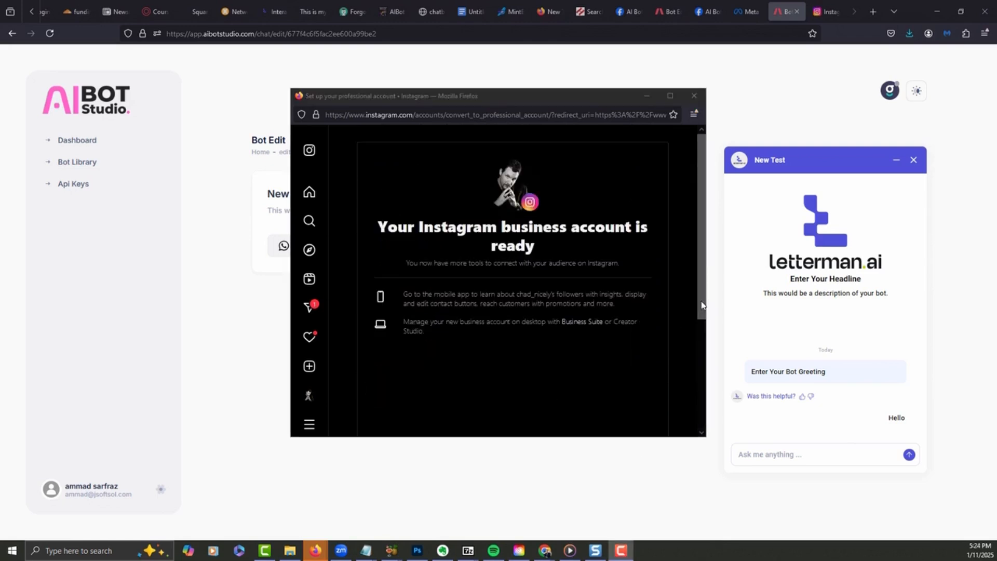
pyautogui.moveTo(703, 304); pyautogui.dragTo(700, 403)
pyautogui.click(644, 337)
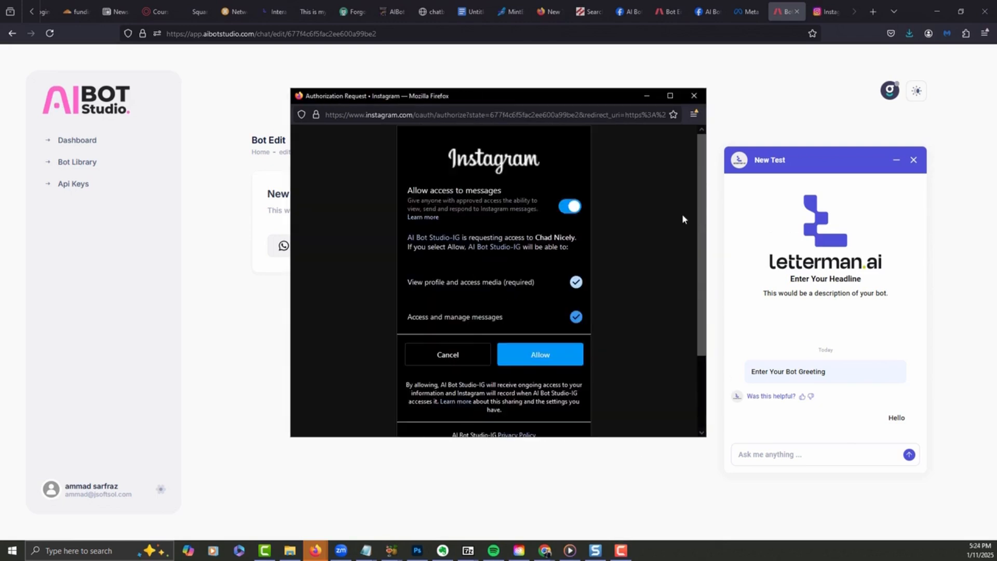
pyautogui.scroll(-2, 703, 285)
pyautogui.click(540, 285)
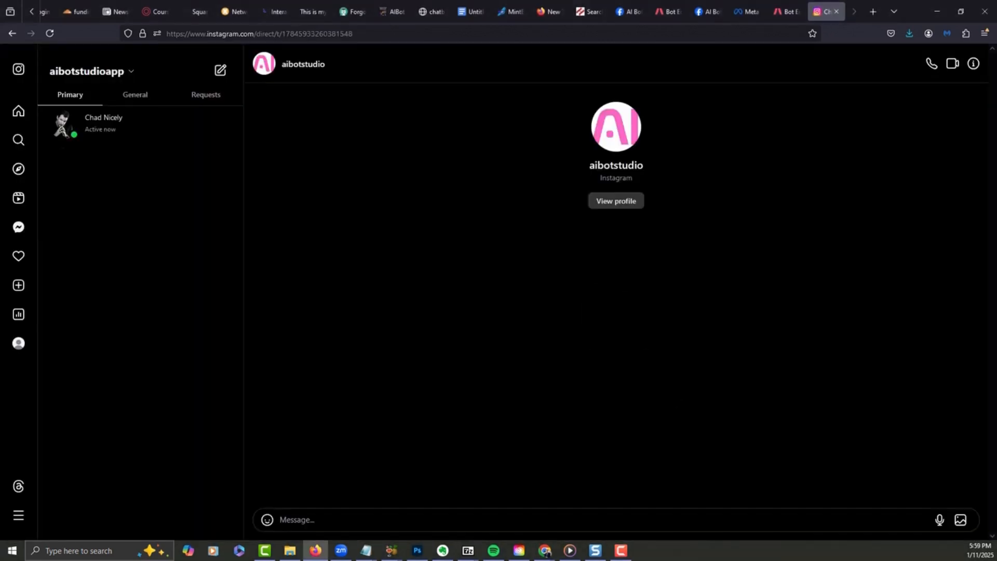
# - Test the bot in the aibotstudio Instagram chat with "what is platinum", "what is the price" and "do you have the link"
pyautogui.write('what is platinum')
pyautogui.click(959, 521)
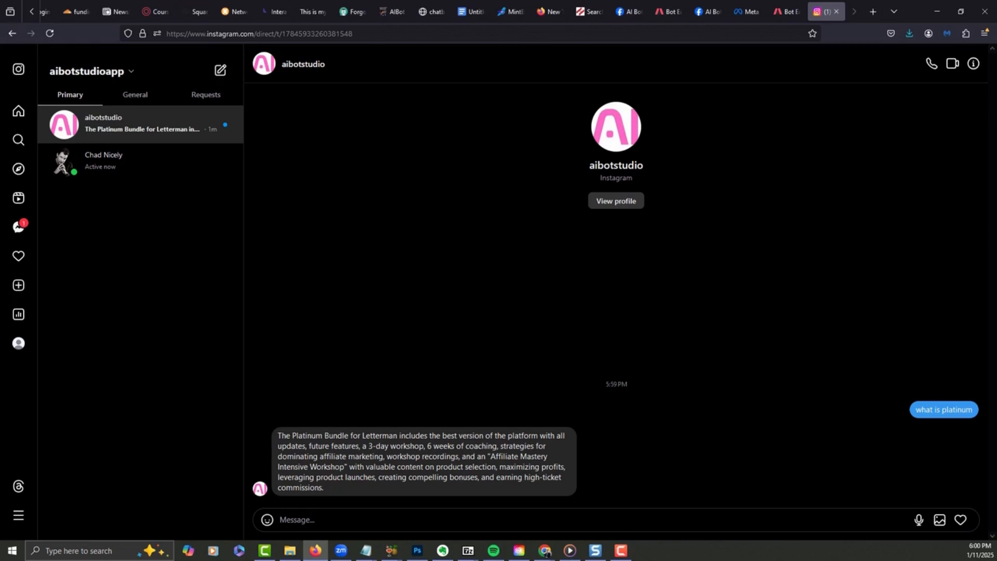
pyautogui.write('what is the price')
pyautogui.press('Return')
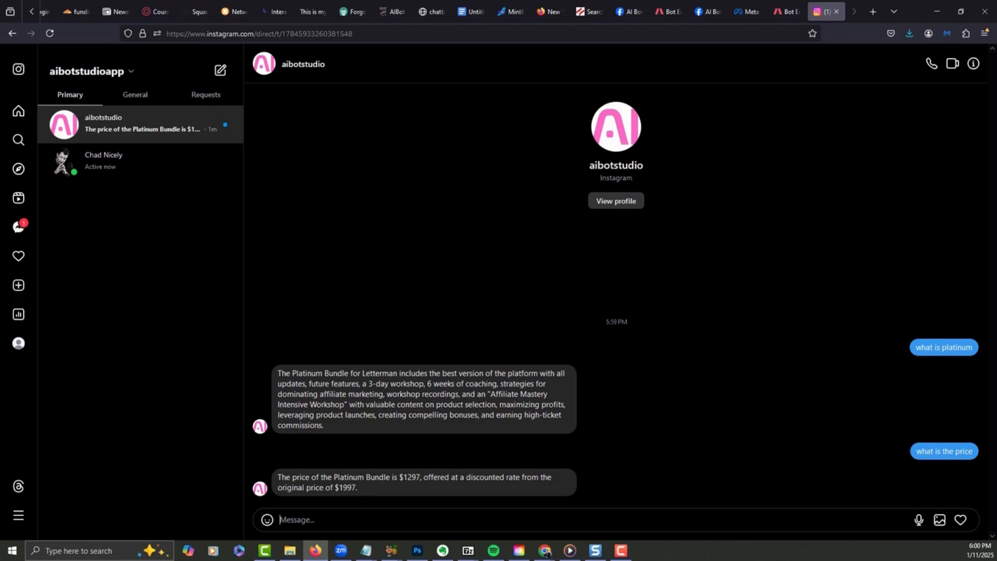
pyautogui.write('do you have the link')
pyautogui.press('Return')
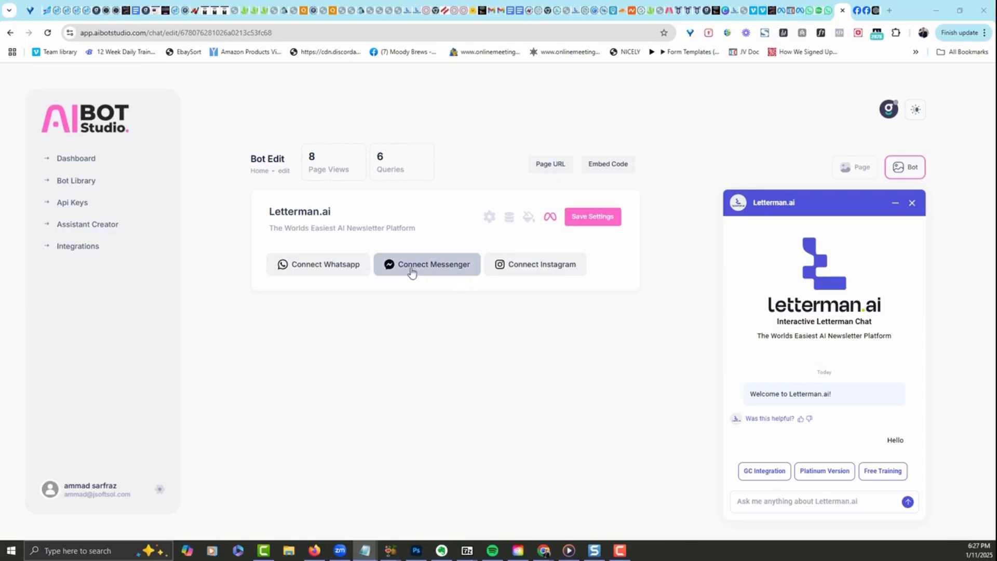
# - Connect Messenger to the Letterman.ai bot by authorizing the Facebook profile and granting access to the chosen page and current business
pyautogui.click(435, 271)
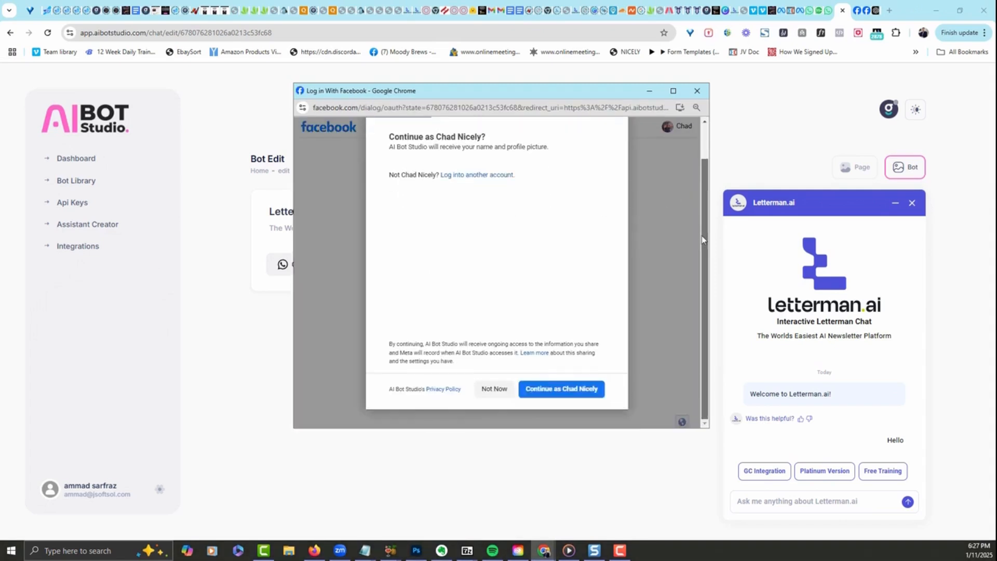
pyautogui.click(557, 388)
pyautogui.click(450, 251)
pyautogui.click(584, 389)
pyautogui.click(460, 252)
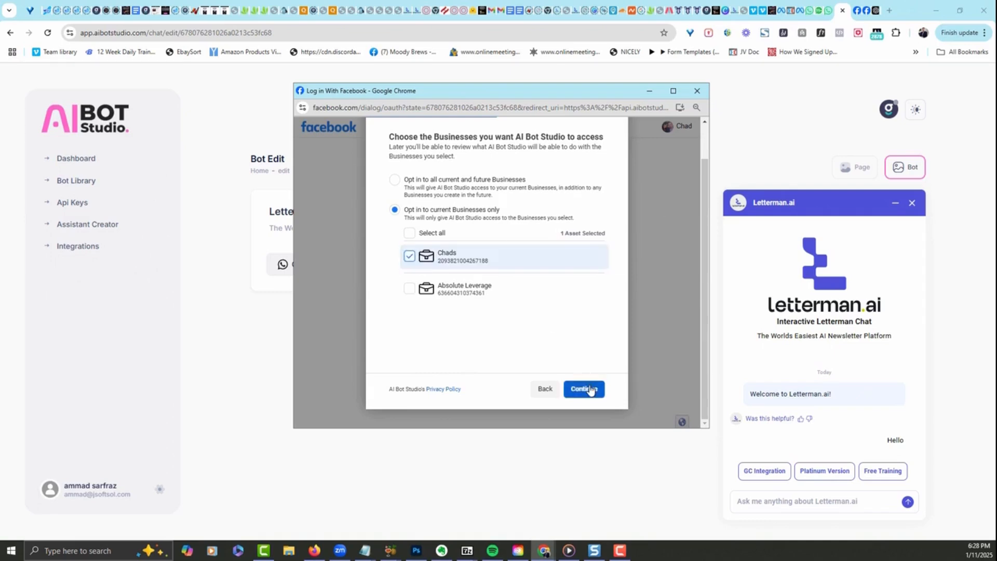
pyautogui.click(584, 388)
pyautogui.click(589, 389)
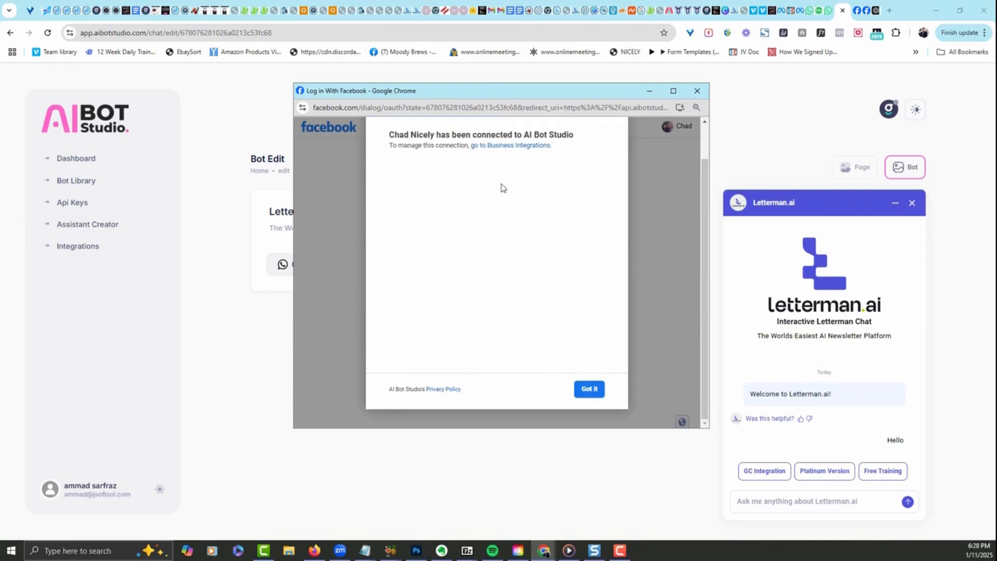
pyautogui.click(589, 389)
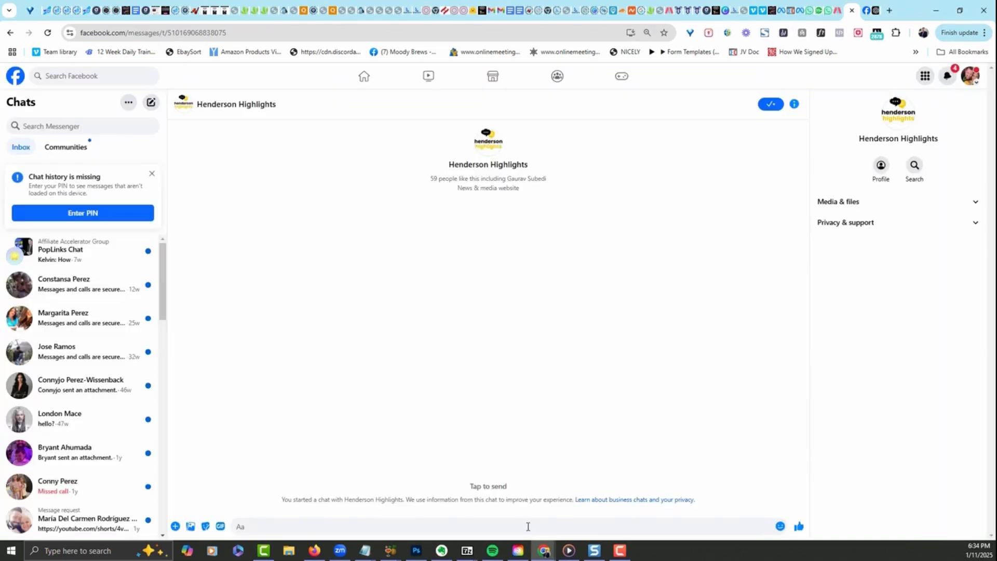
# - Test the bot in the Henderson Highlights Messenger chat by asking what platinum is, its price and the link to purchase
pyautogui.write('what is platinum')
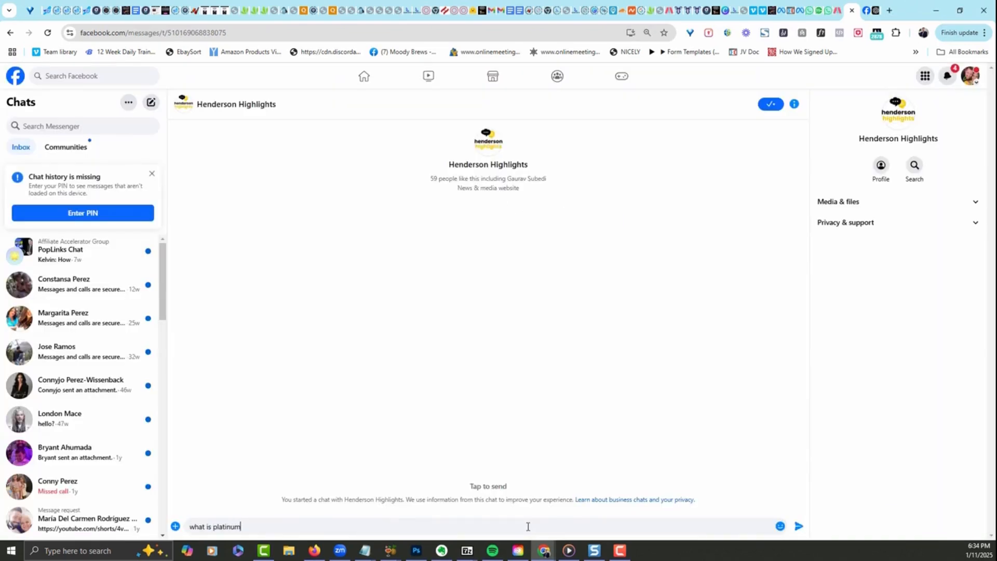
pyautogui.press('Return')
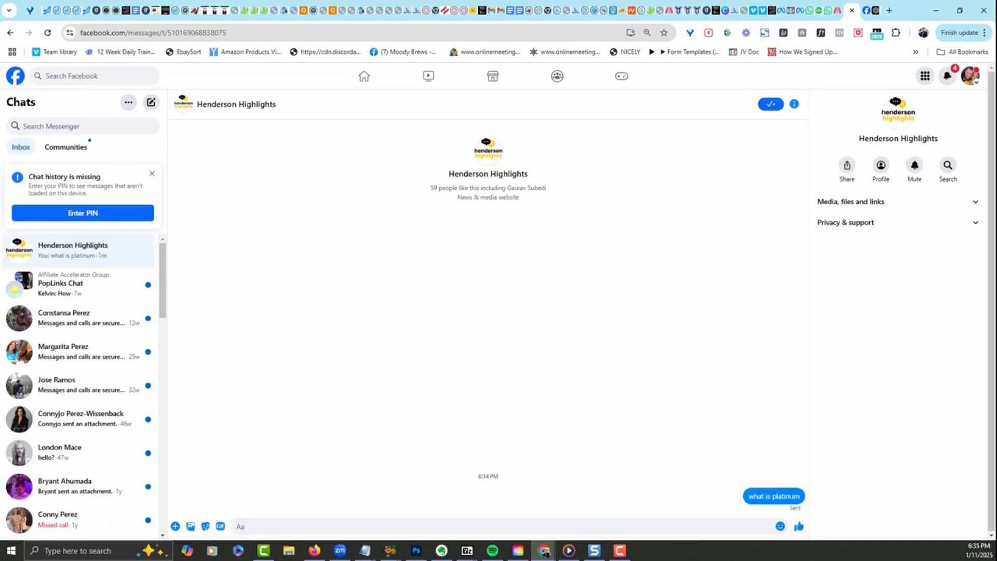
pyautogui.write('what is the price of platinum')
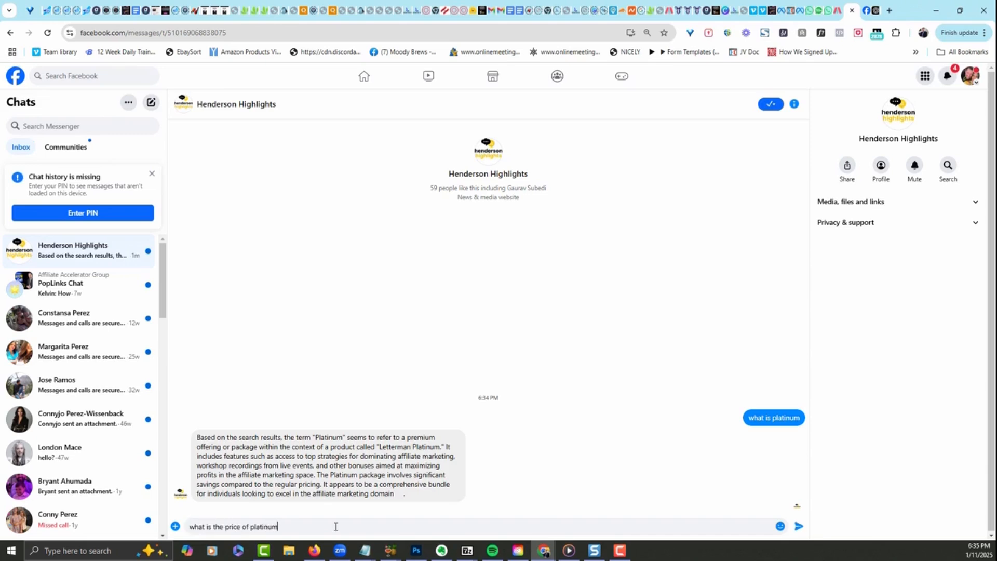
pyautogui.press('Return')
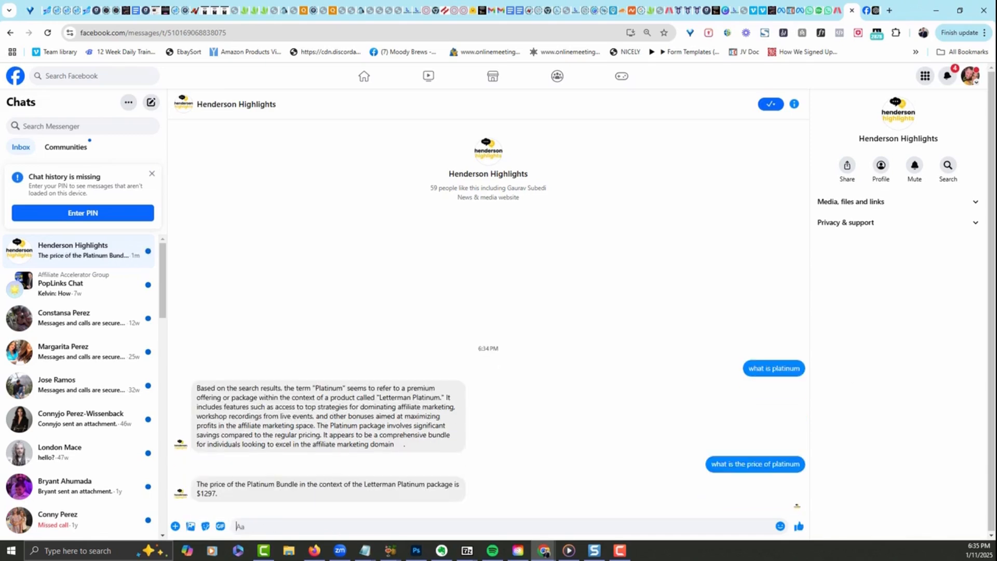
pyautogui.write('what is the link to purh')
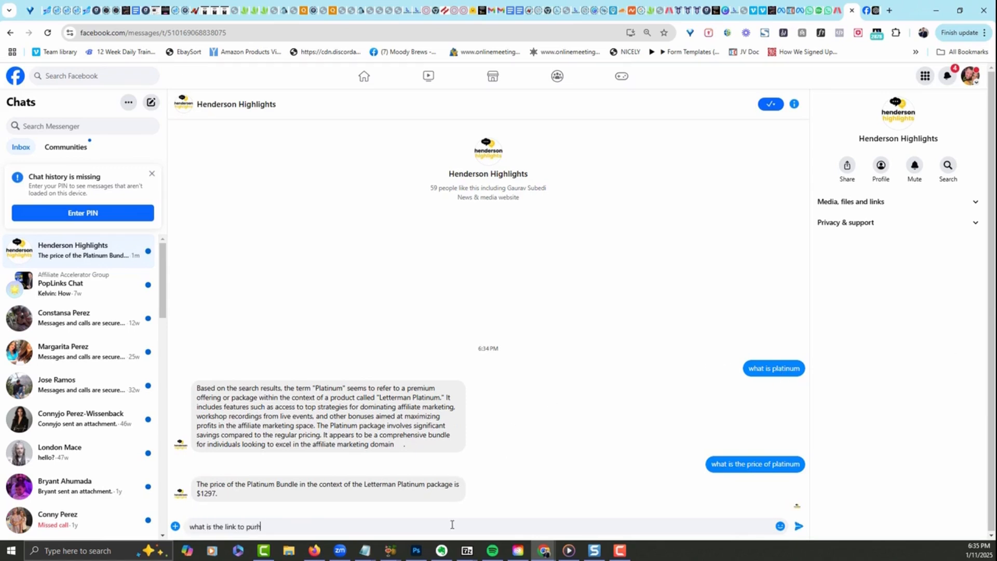
pyautogui.press('BackSpace')
pyautogui.write('chase')
pyautogui.press('Return')
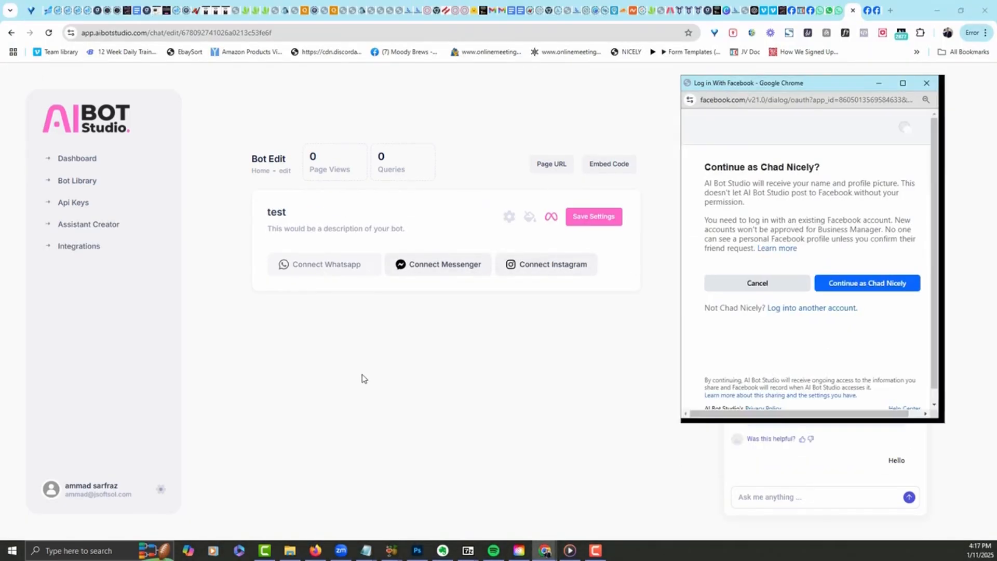
# - Set up a new WhatsApp Business profile under the existing portfolio and the Nicely Media LLC account, choosing a business category
pyautogui.click(869, 287)
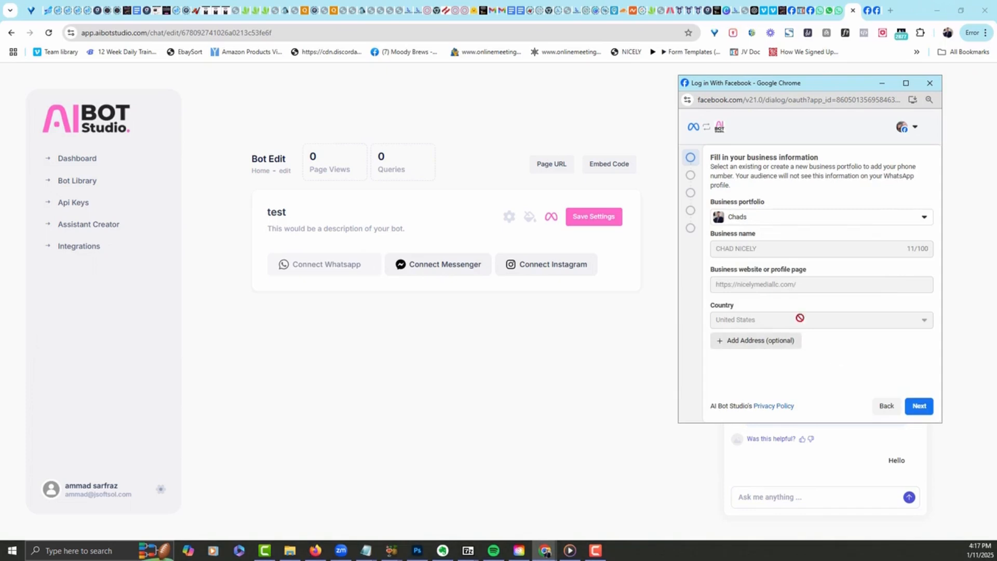
pyautogui.click(919, 408)
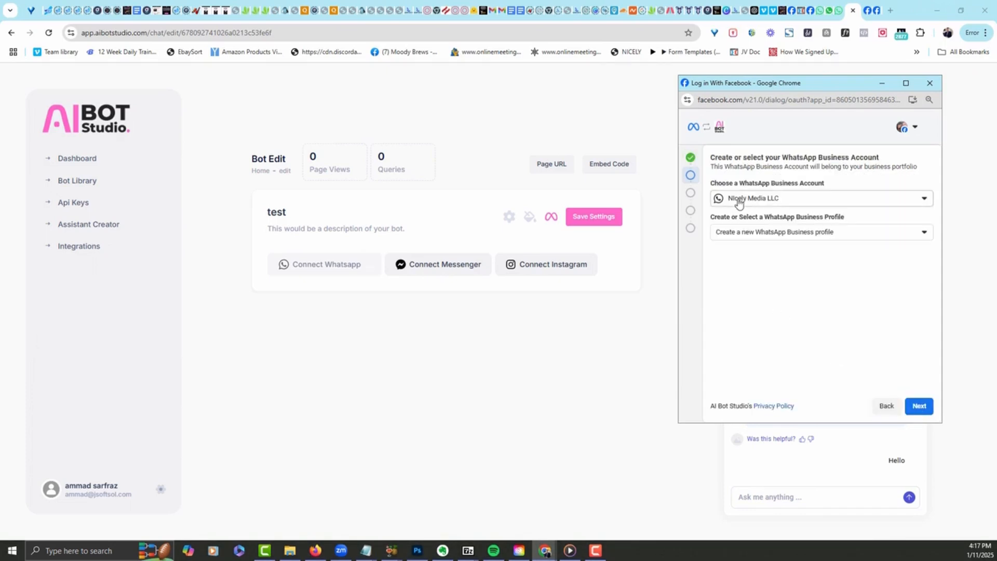
pyautogui.click(919, 407)
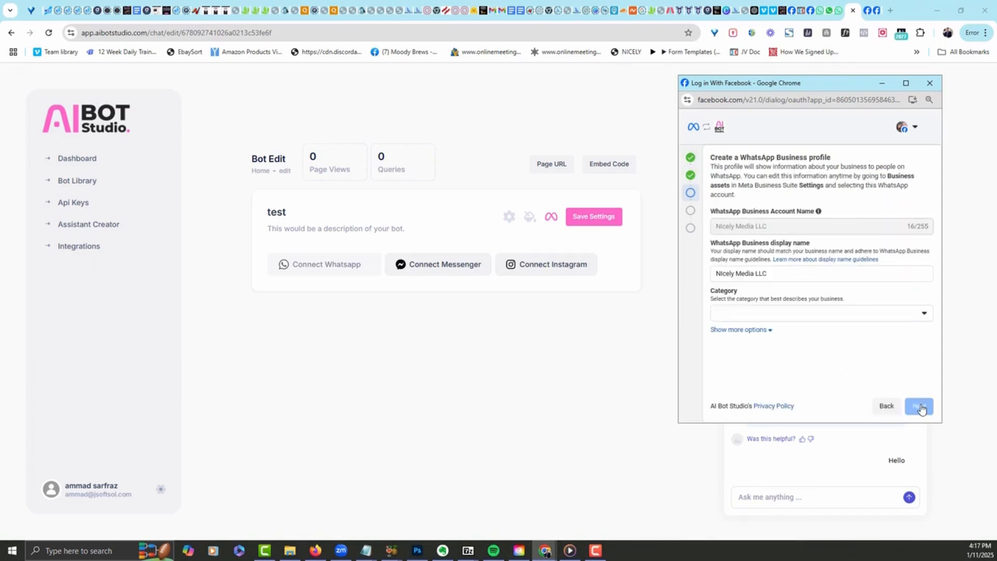
pyautogui.click(904, 313)
pyautogui.click(752, 246)
pyautogui.click(920, 408)
# - Add the business's US phone number for WhatsApp and request verification by text message
pyautogui.click(839, 207)
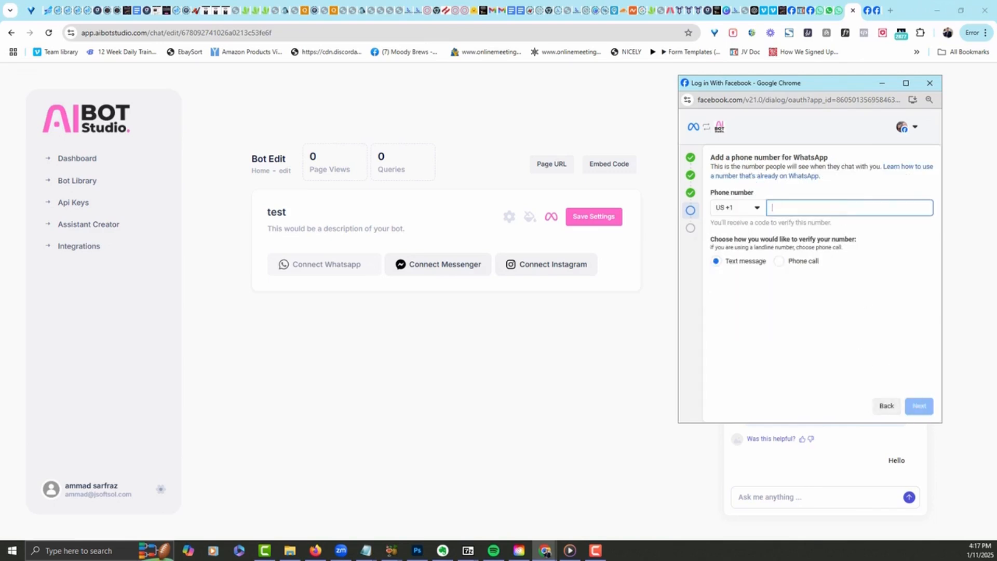
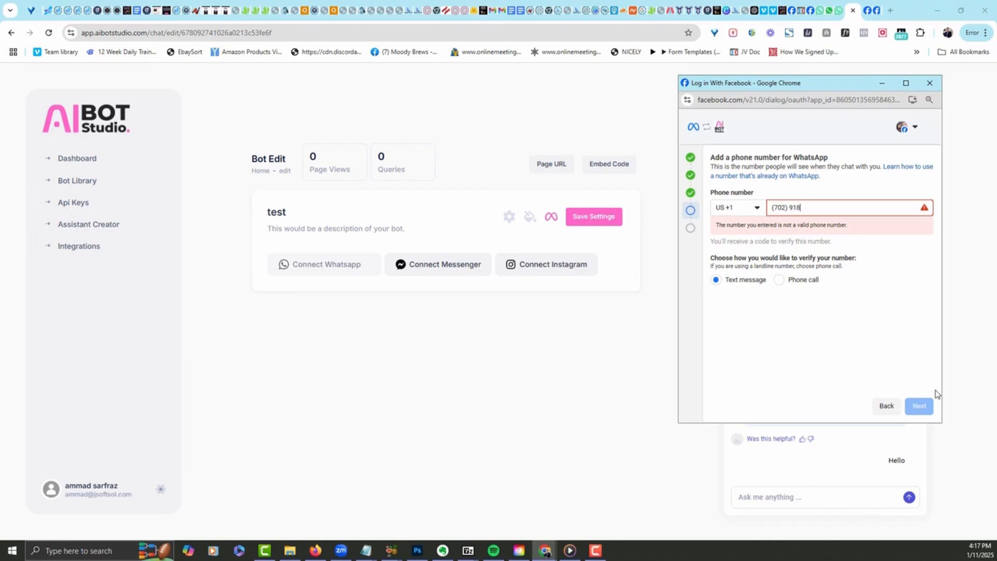
pyautogui.click(919, 406)
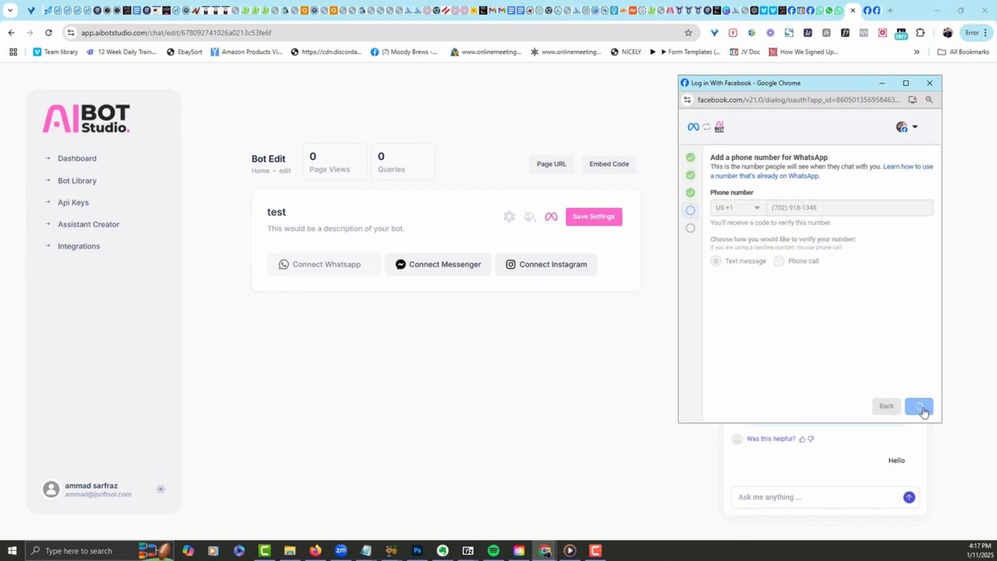
# - Enter the verification code, approve AI Bot Studio's access request and finish the WhatsApp setup without adding a payment method
pyautogui.click(922, 409)
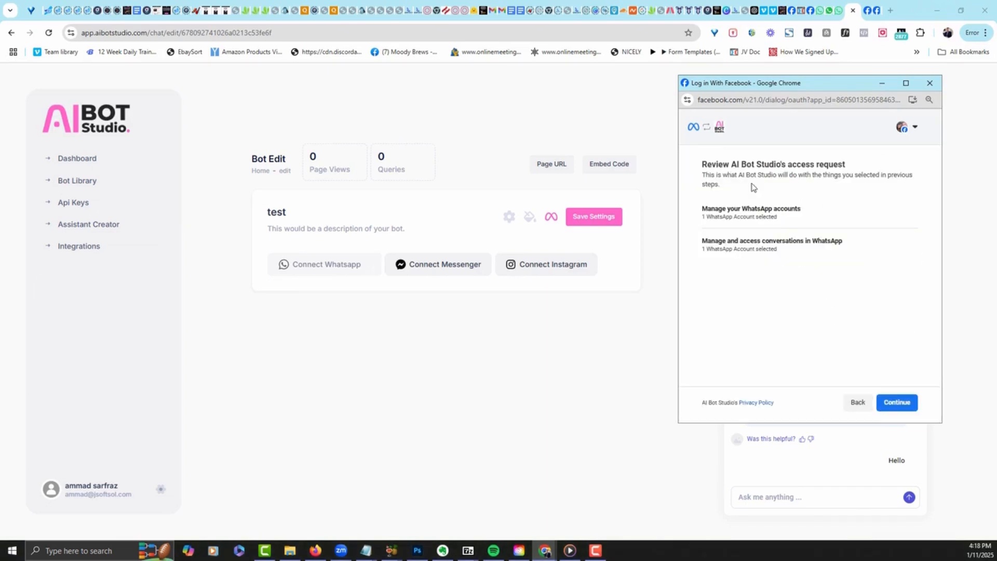
pyautogui.click(896, 401)
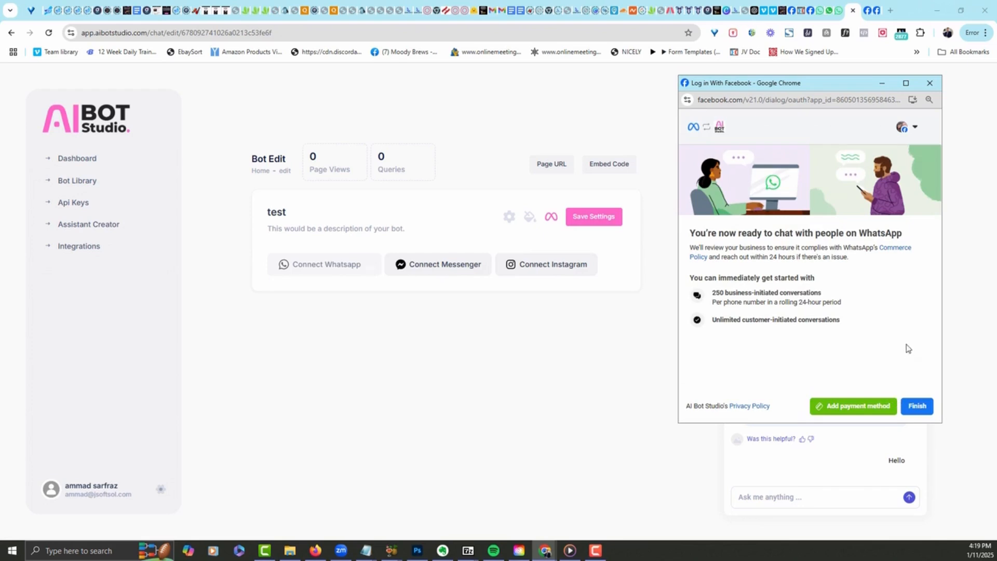
pyautogui.click(918, 407)
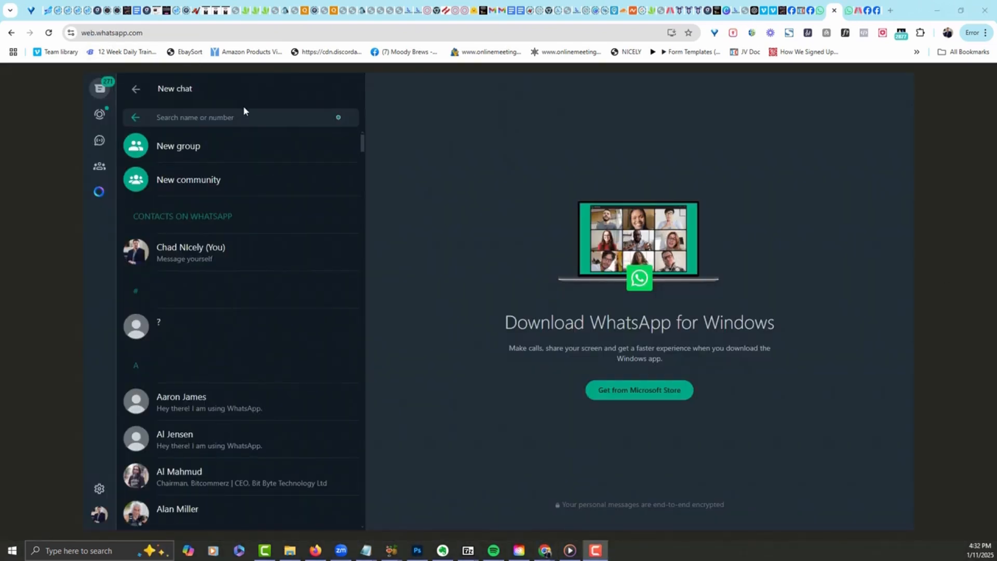
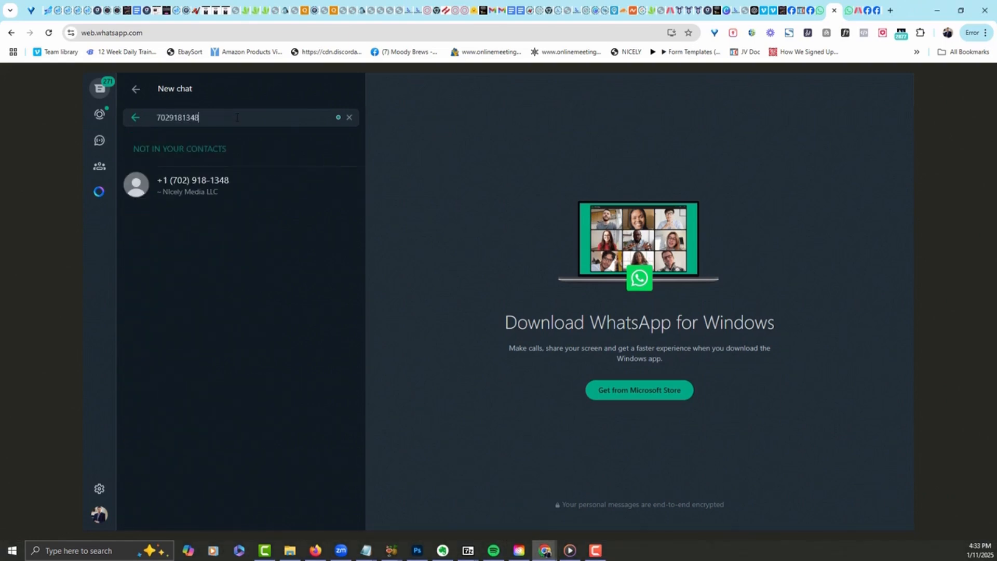
# - Search for the business's phone number in WhatsApp Web and open a new chat with it
pyautogui.click(246, 184)
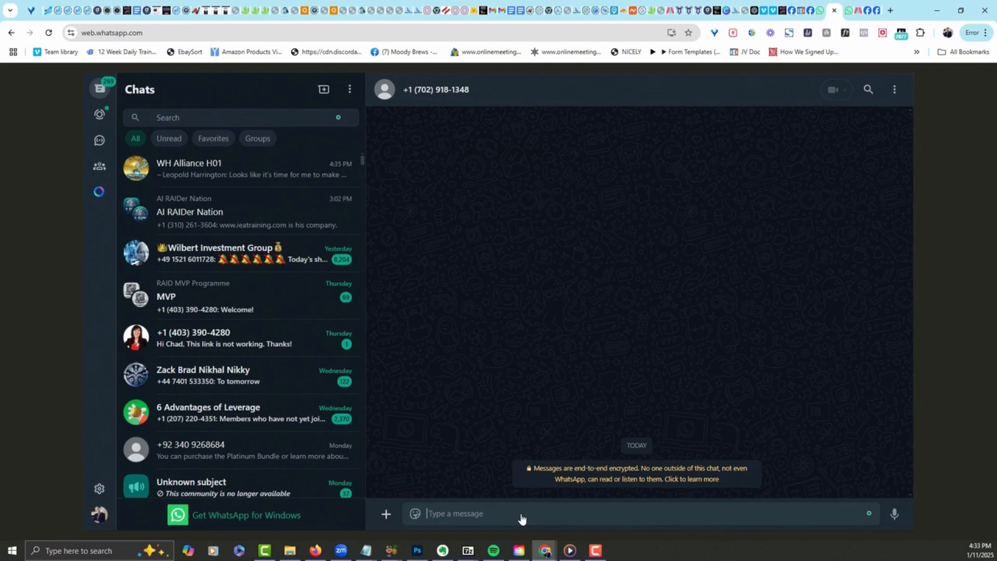
# - Test the bot in the WhatsApp chat with "what is platinum" and "why do I want a newsletter"
pyautogui.write('what is platinum')
pyautogui.click(893, 515)
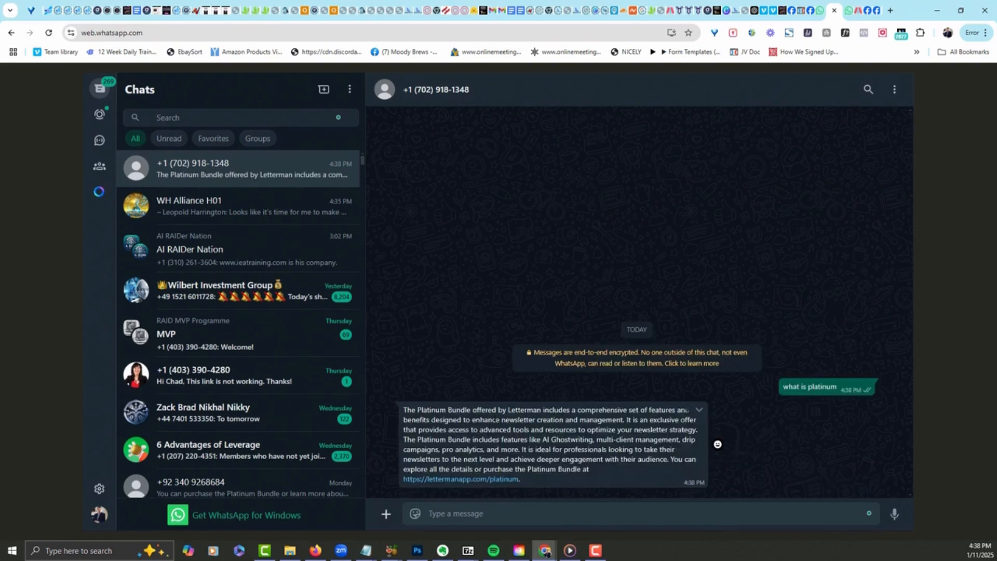
pyautogui.click(633, 510)
pyautogui.write('why do I want a newsletter')
pyautogui.press('Return')
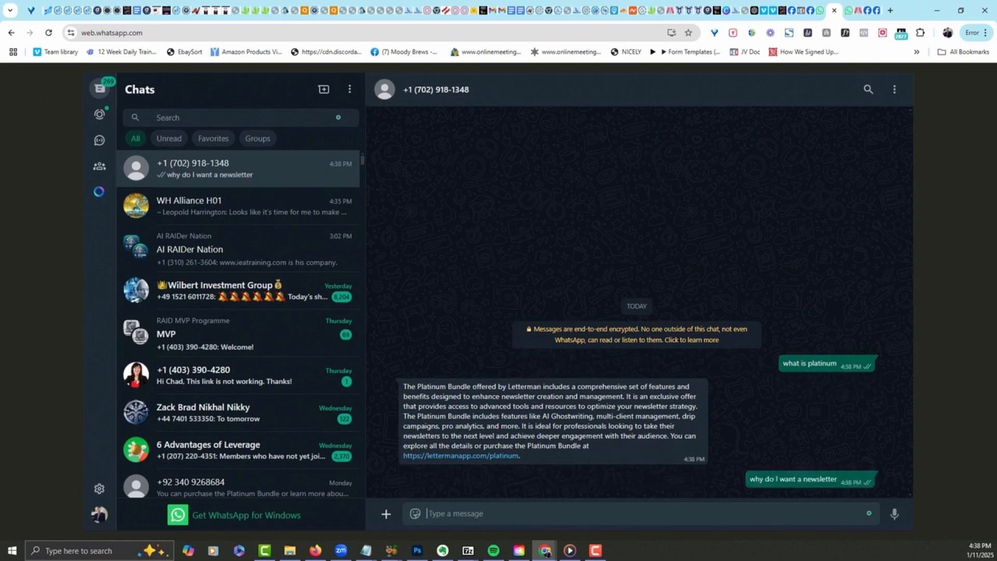